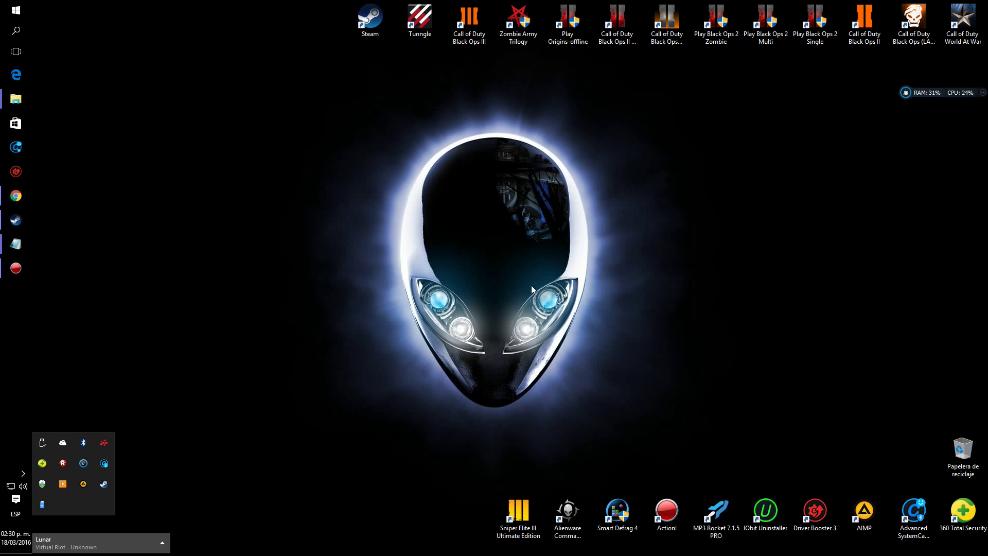
# Bring up Sam2k8CrackInfo.txt and highlight the Intel D line in its list of CPU series
pyautogui.click(523, 517)
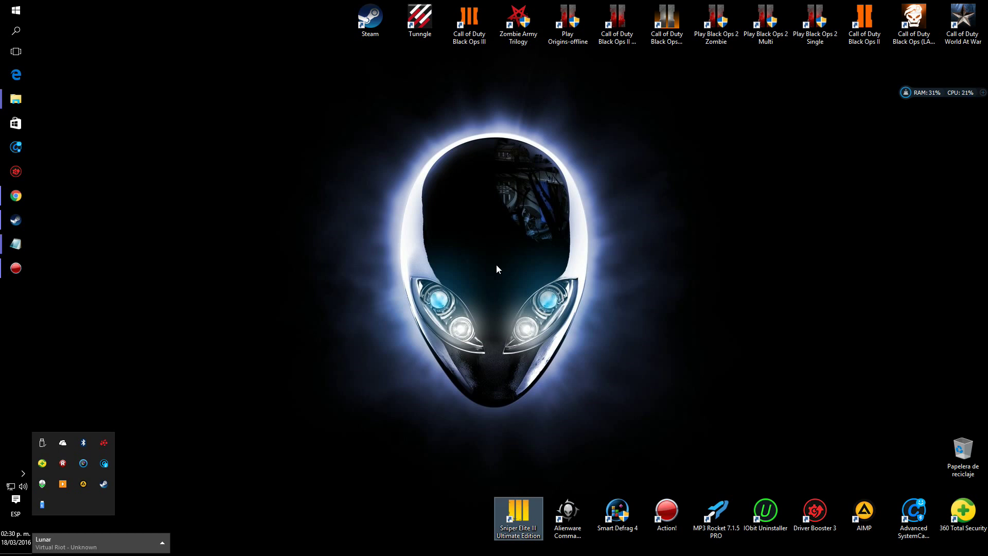
pyautogui.moveTo(26, 243)
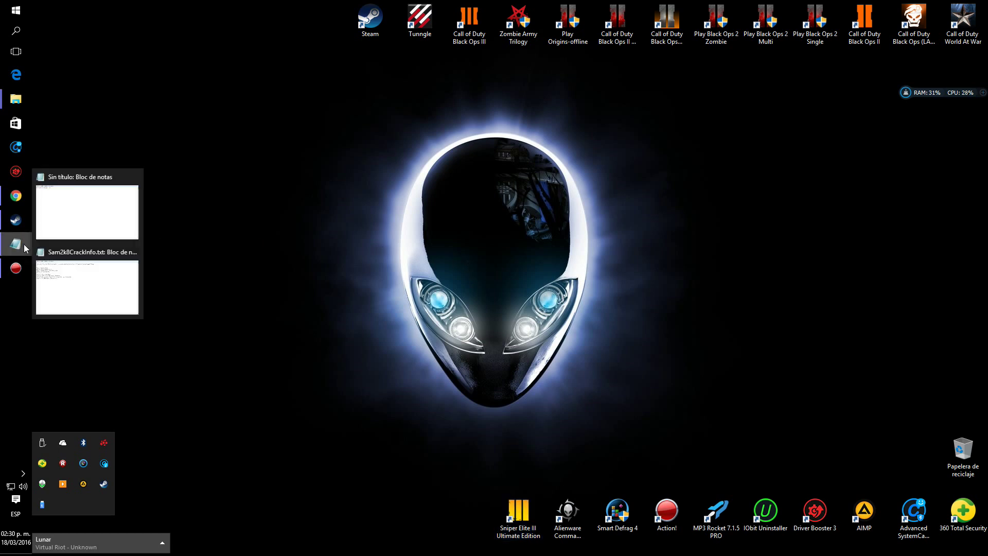
pyautogui.click(72, 276)
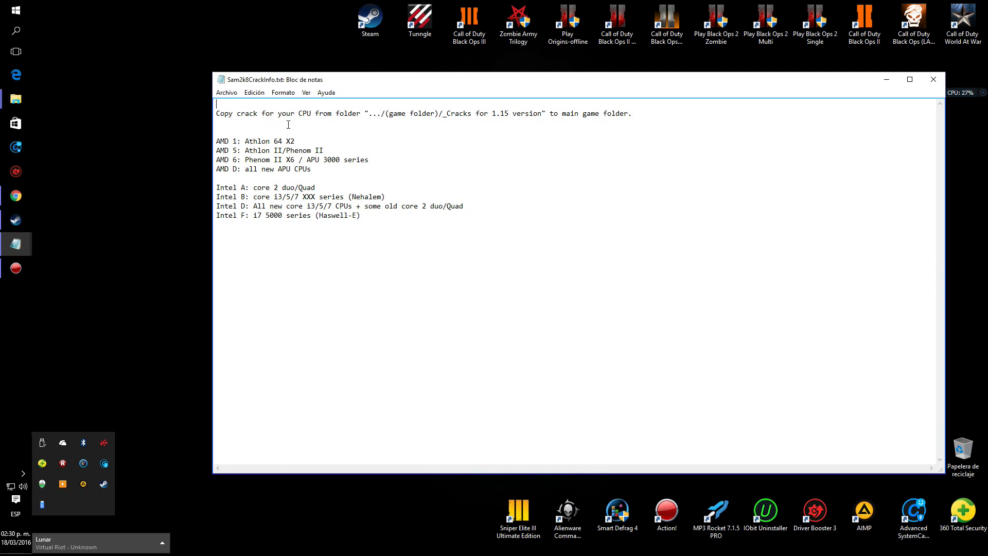
pyautogui.moveTo(216, 141); pyautogui.dragTo(442, 226)
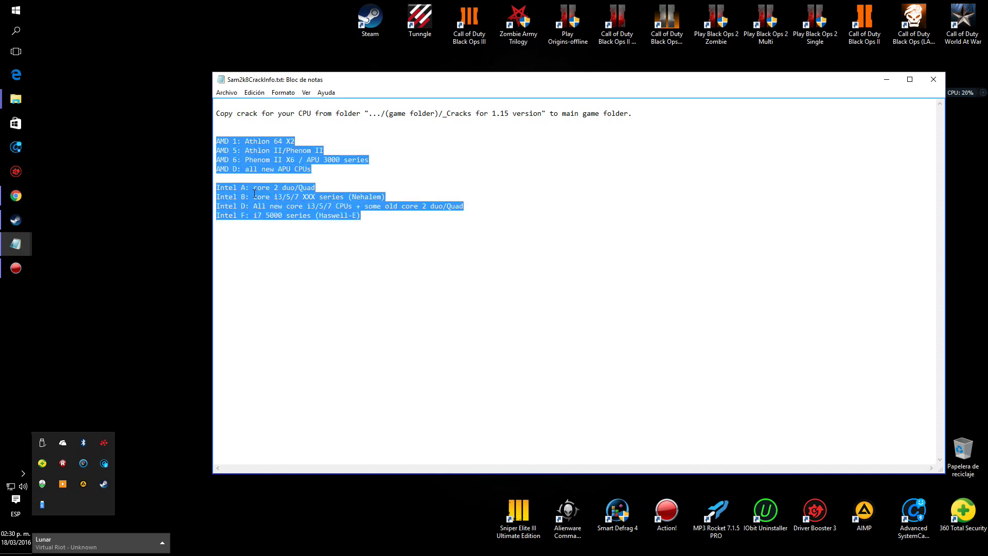
pyautogui.click(293, 299)
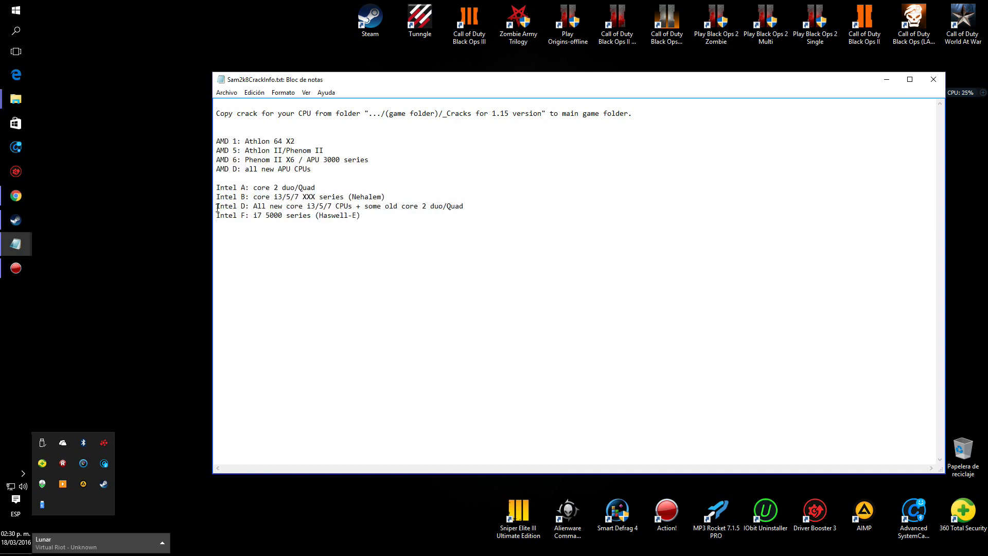
pyautogui.moveTo(217, 207); pyautogui.dragTo(463, 214)
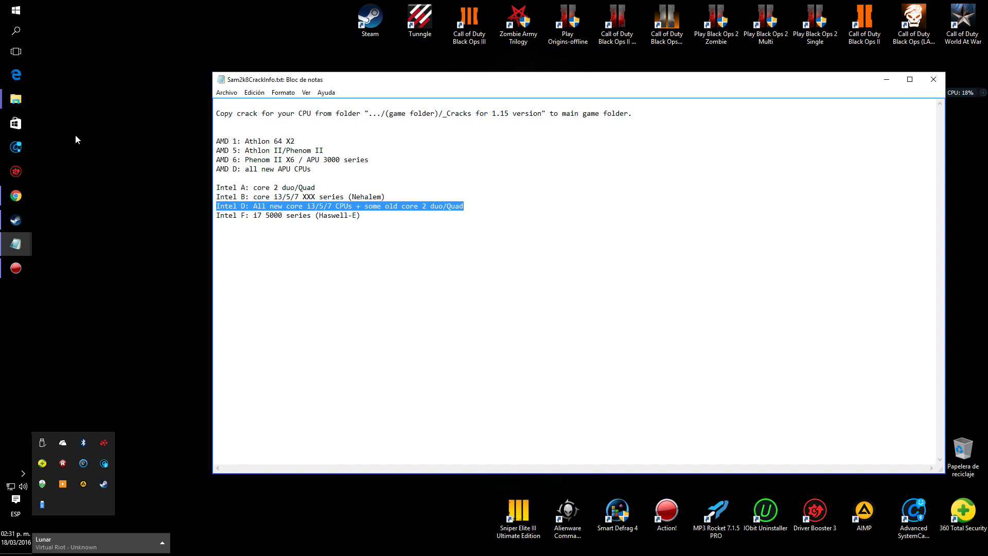
# Open the Intel D folder inside _Cracks for 1.15 version and select its three loose files
pyautogui.moveTo(22, 103)
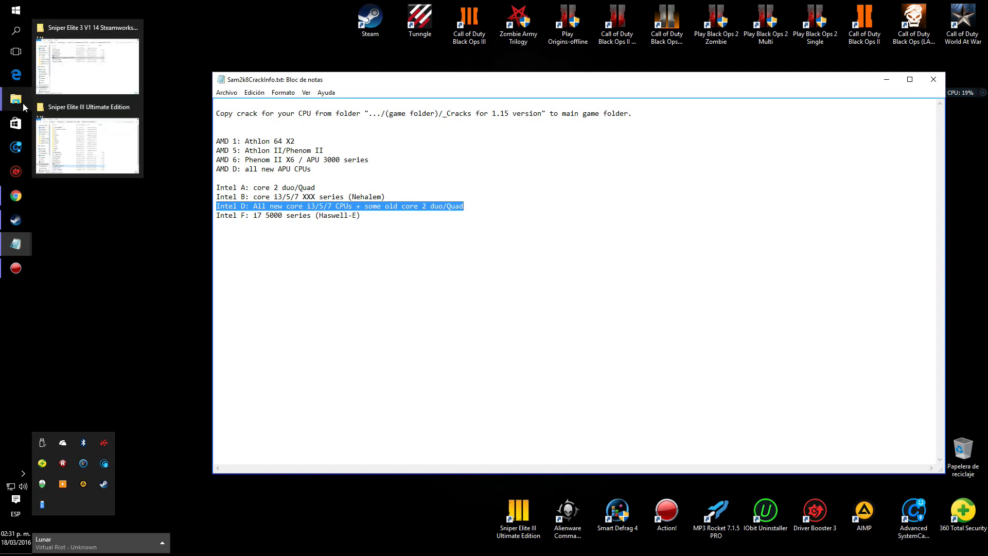
pyautogui.click(72, 139)
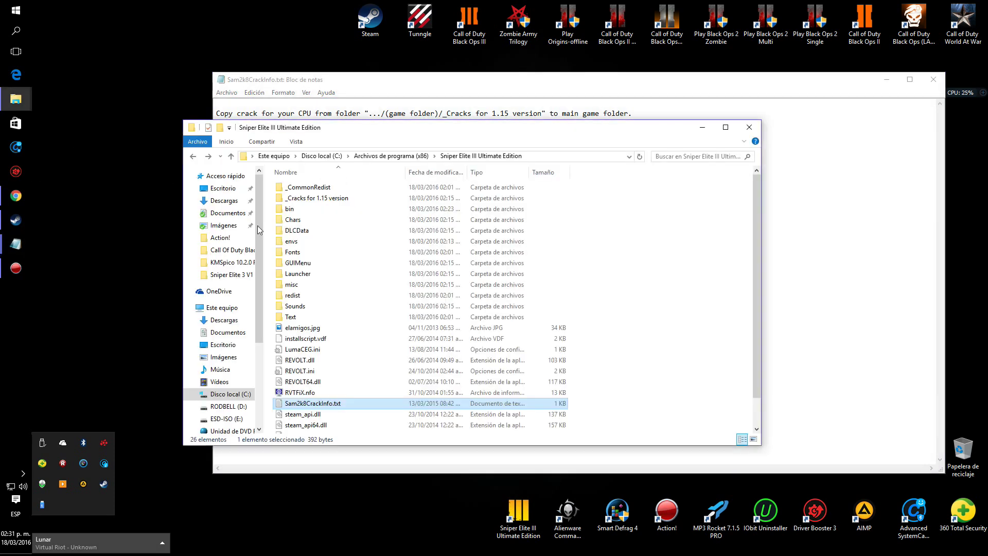
pyautogui.click(726, 127)
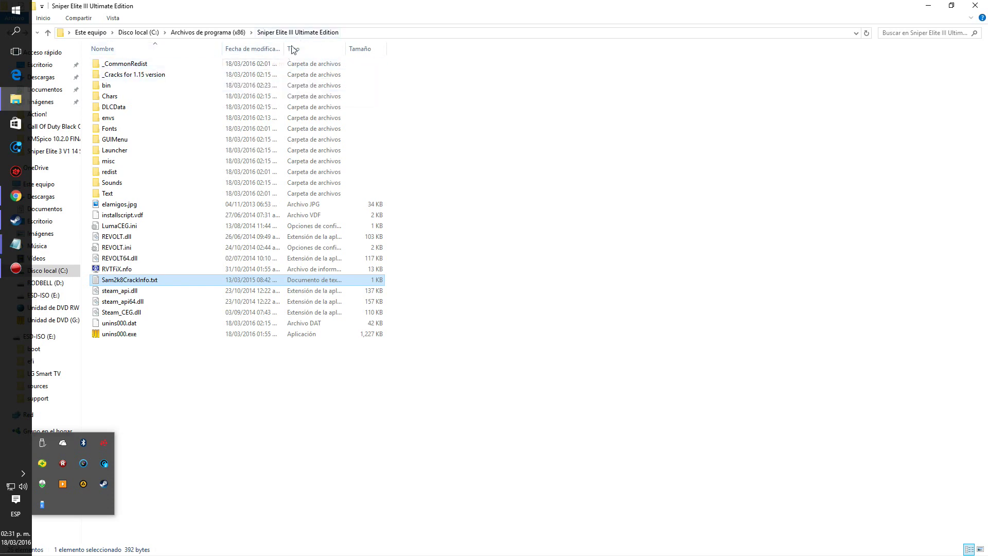
pyautogui.doubleClick(143, 75)
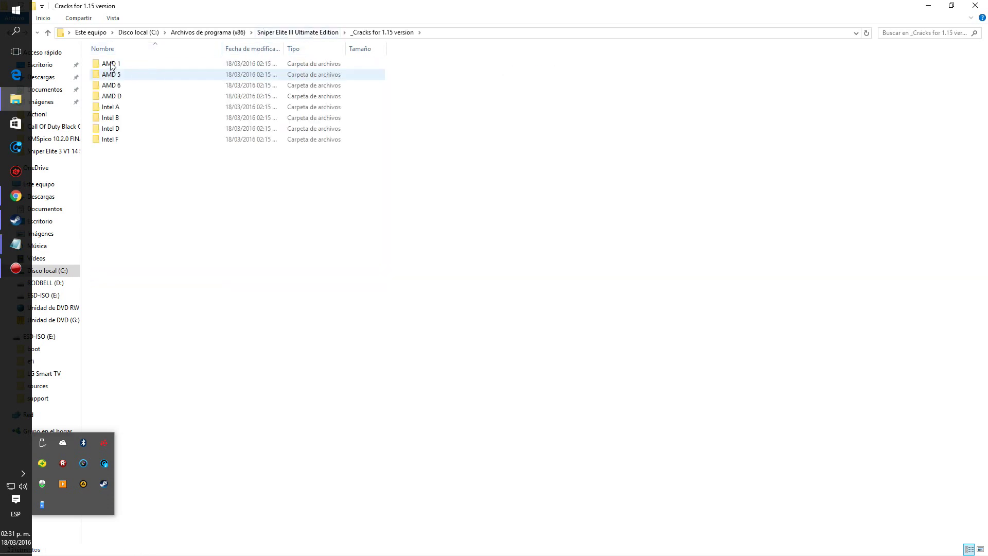
pyautogui.doubleClick(126, 131)
pyautogui.moveTo(206, 157); pyautogui.dragTo(125, 78)
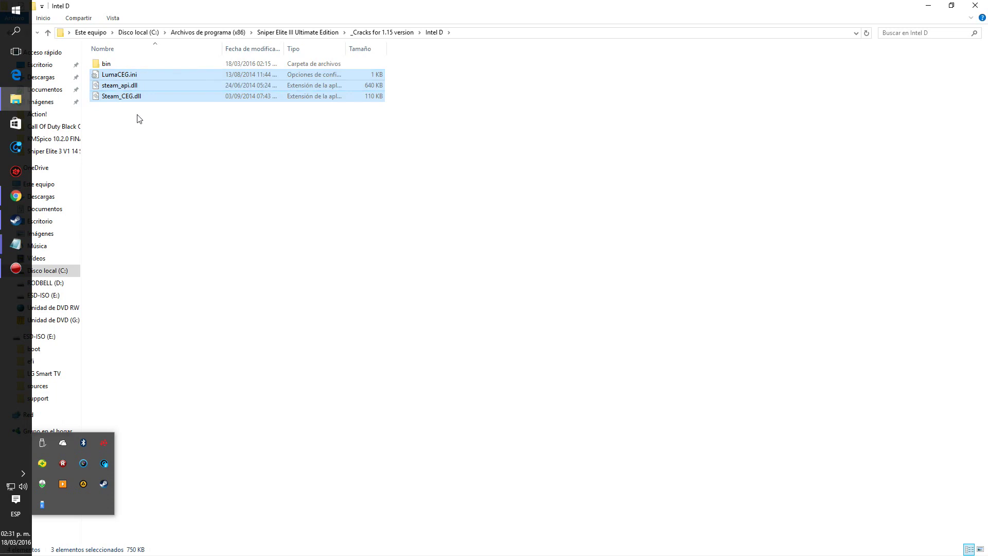
# Shrink the Explorer window, go back to the main Sniper Elite III Ultimate Edition folder and look through its files
pyautogui.moveTo(105, 8); pyautogui.dragTo(191, 21)
pyautogui.press('BackSpace')
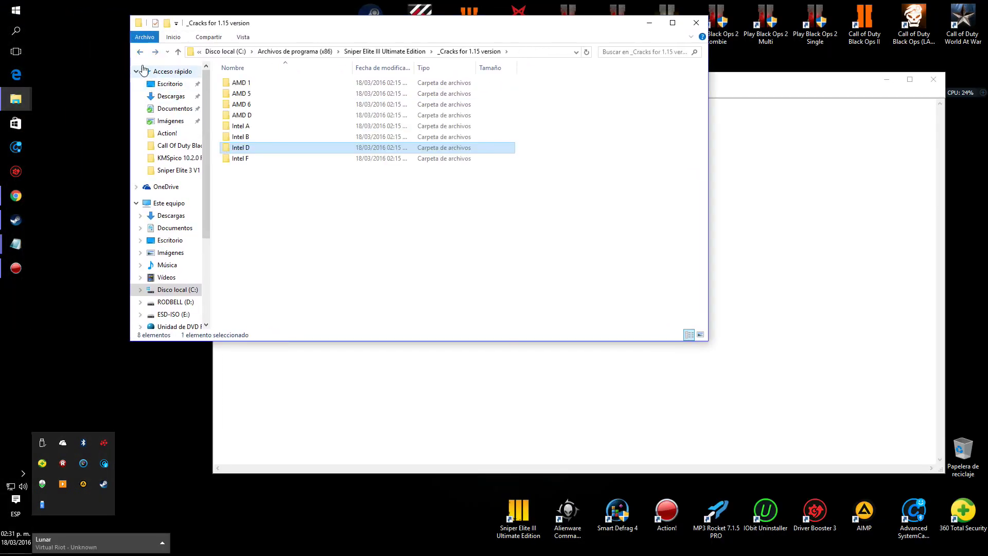
pyautogui.press('BackSpace')
pyautogui.scroll(-1, 315, 290)
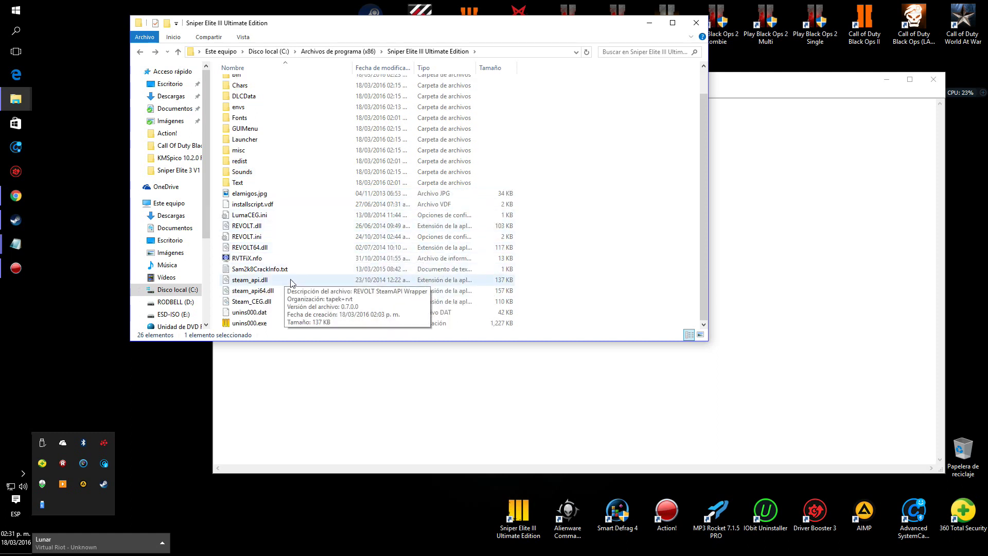
pyautogui.scroll(1, 297, 278)
# Return to the Intel D folder, open its bin subfolder and select all three files there
pyautogui.click(155, 52)
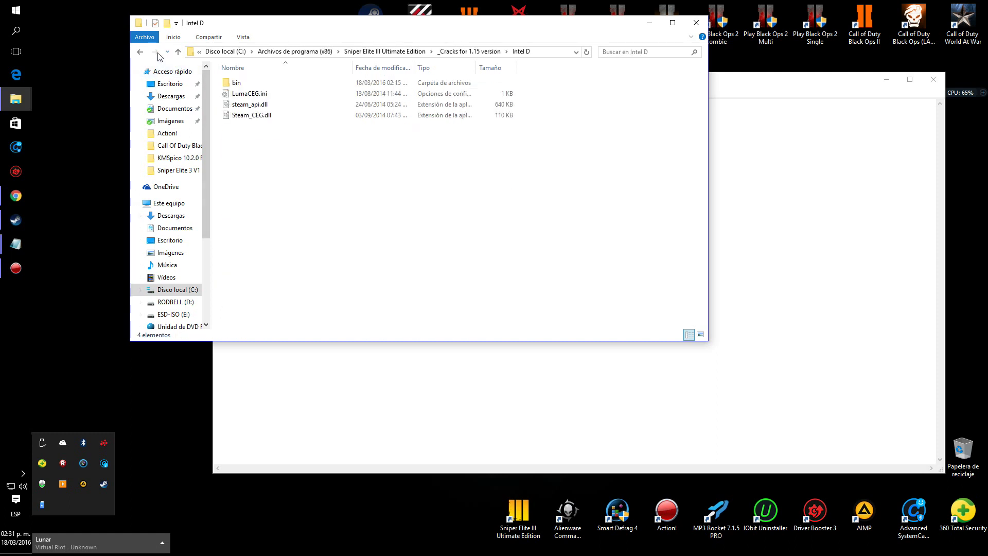
pyautogui.doubleClick(237, 83)
pyautogui.moveTo(386, 175); pyautogui.dragTo(263, 85)
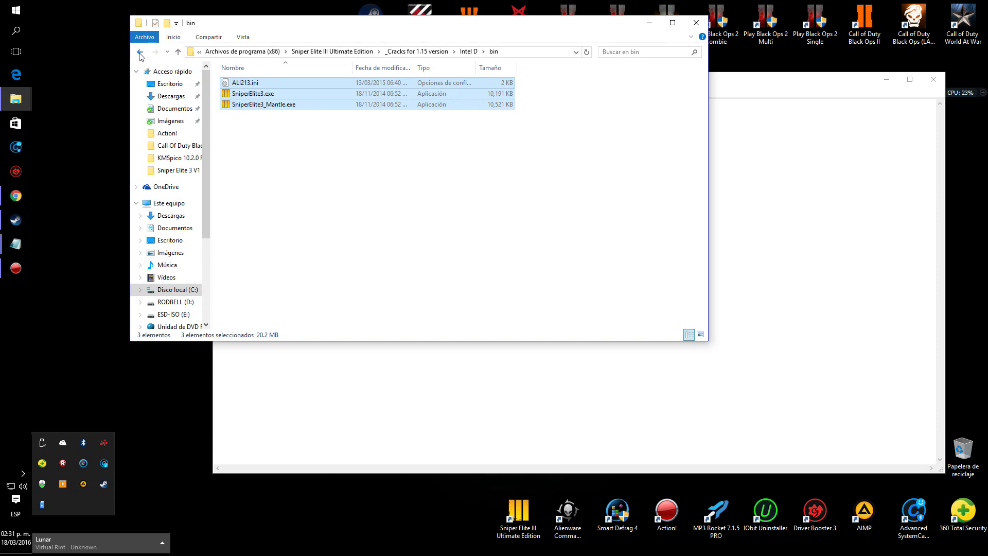
# Open the bin folder in the main Sniper Elite III Ultimate Edition folder and close the Sam2k8CrackInfo.txt note
pyautogui.click(140, 52)
pyautogui.click(140, 52)
pyautogui.click(141, 52)
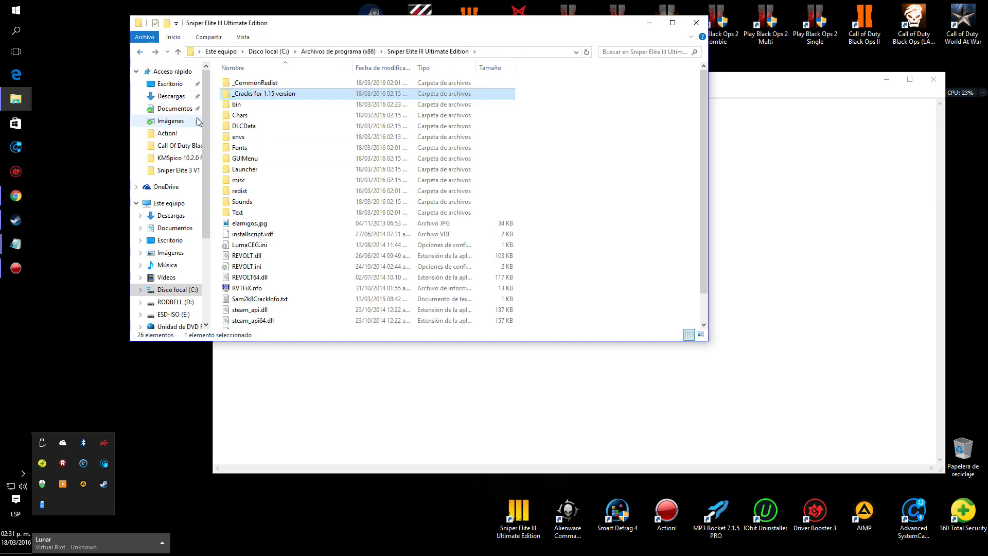
pyautogui.doubleClick(246, 105)
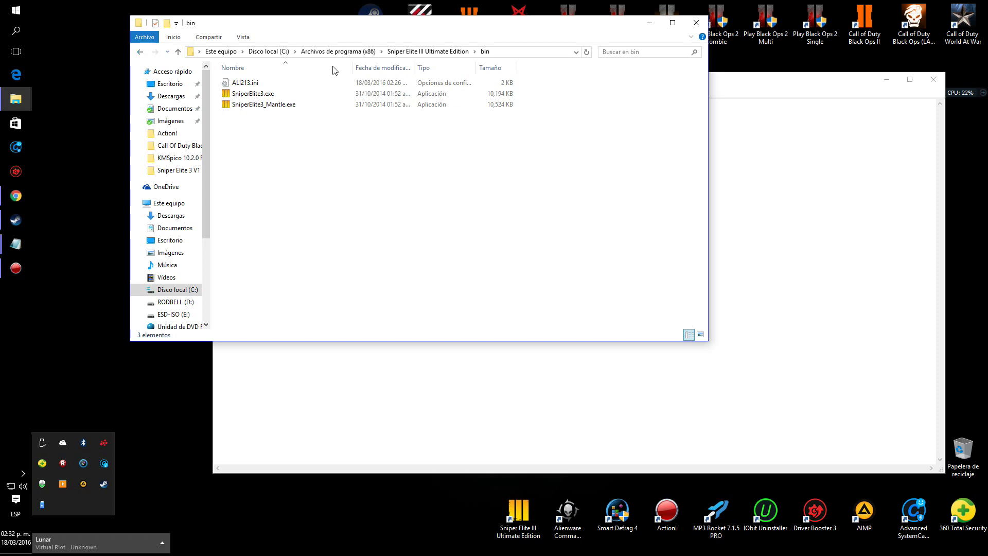
pyautogui.moveTo(609, 33); pyautogui.dragTo(648, 158)
pyautogui.click(934, 79)
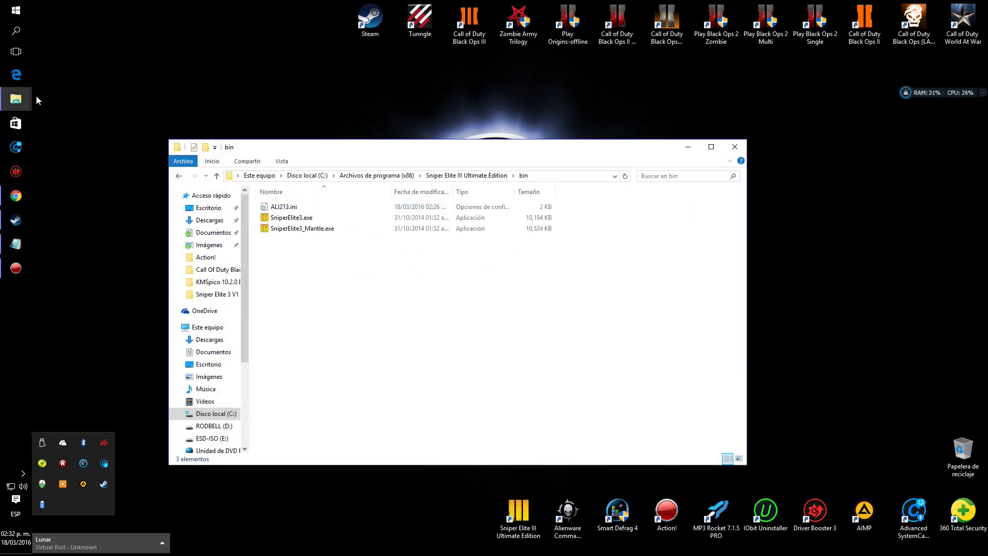
# Select the loose files in the Steamworks Fix-RVTFiX folder except the RAR archive, and show the main game folder as their destination
pyautogui.moveTo(27, 102)
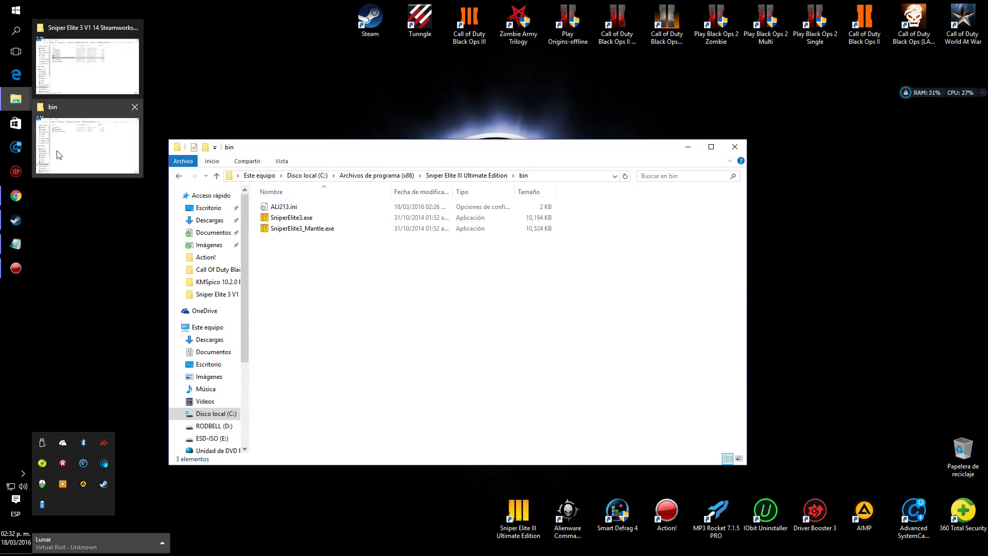
pyautogui.click(59, 129)
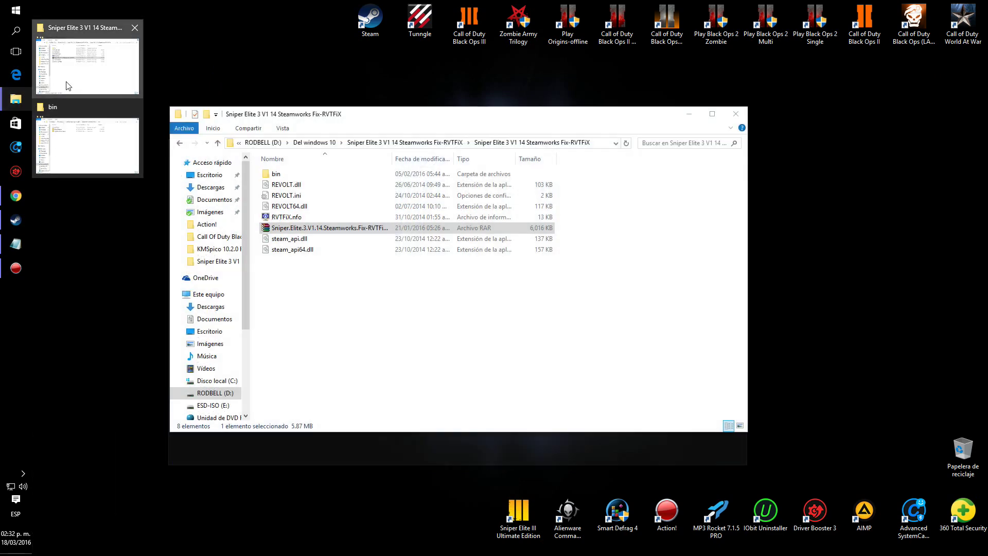
pyautogui.moveTo(369, 307); pyautogui.dragTo(280, 187)
pyautogui.keyDown('ctrl'); pyautogui.click(287, 229); pyautogui.keyUp('ctrl')
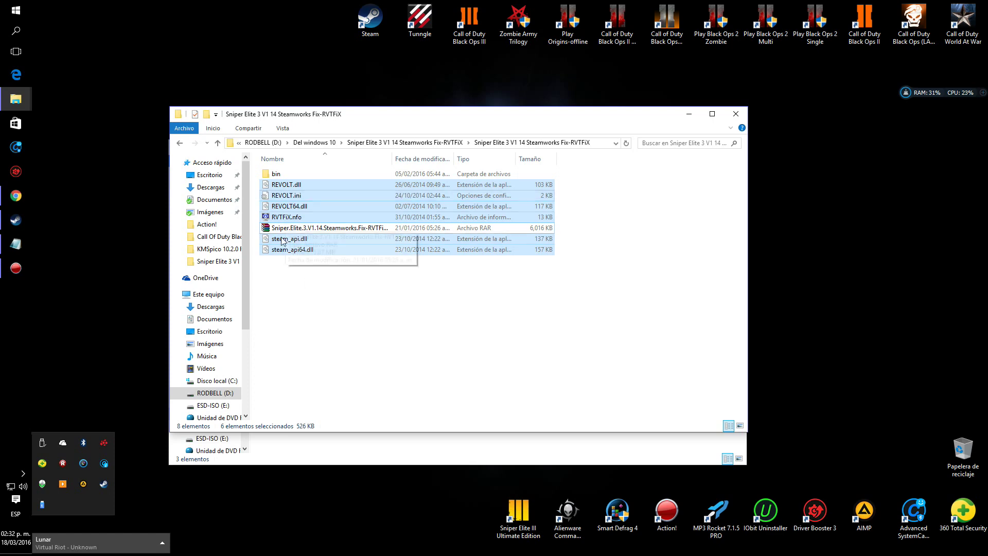
pyautogui.hotkey('alt', 'Tab')
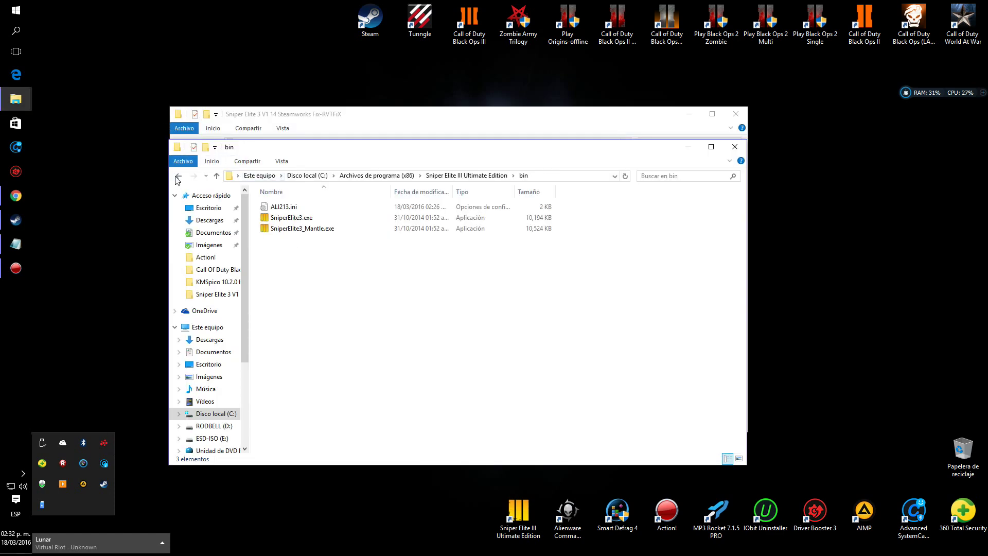
pyautogui.click(179, 175)
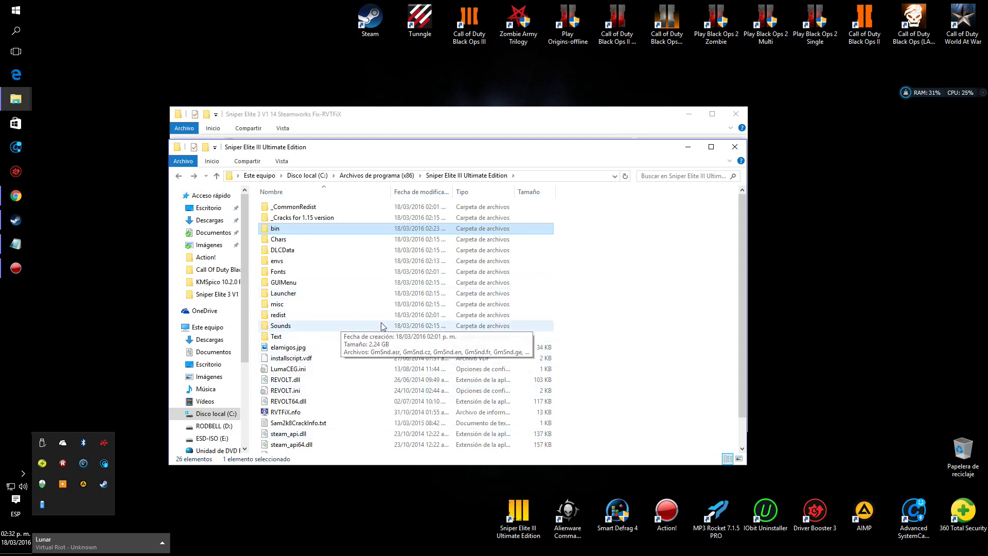
# Select the executables in the Steamworks fix's bin folder and open the game's own bin folder as their destination
pyautogui.click(407, 126)
pyautogui.doubleClick(312, 171)
pyautogui.moveTo(408, 271); pyautogui.dragTo(297, 191)
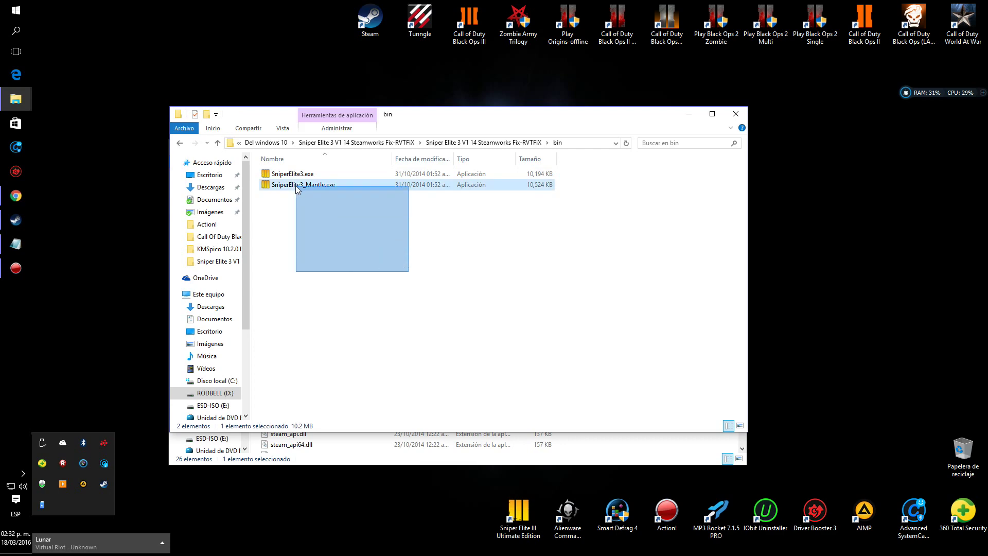
pyautogui.hotkey('alt', 'Tab')
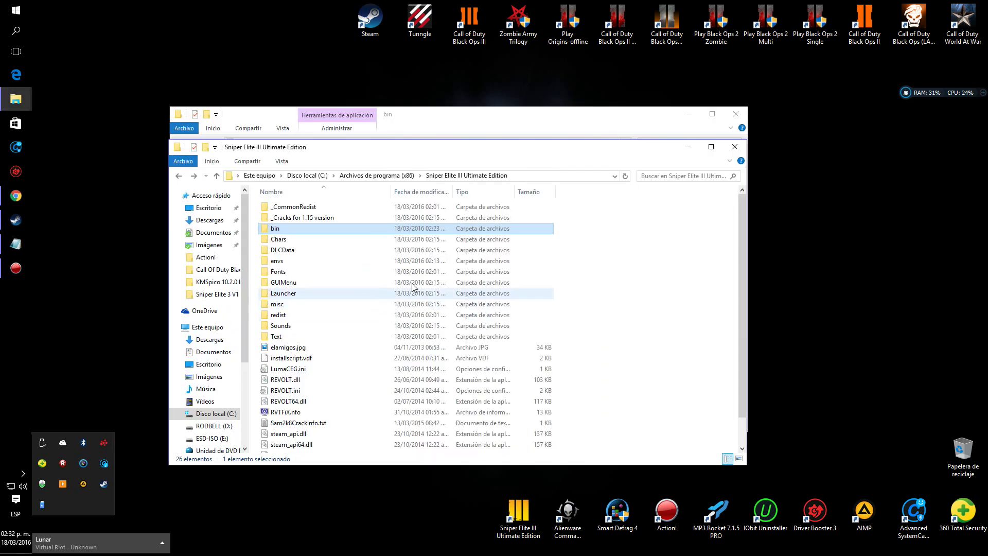
pyautogui.doubleClick(283, 230)
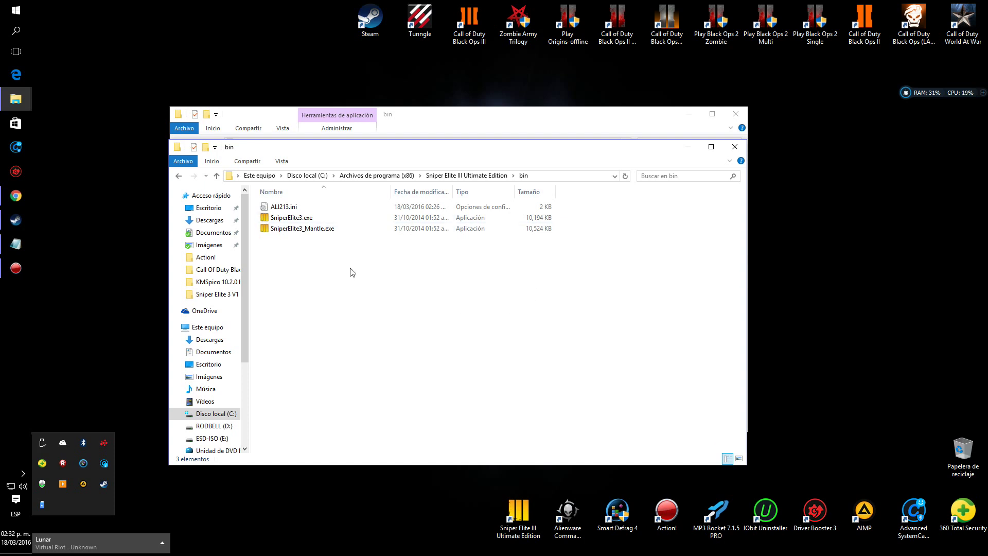
# Open ALI213.ini from the game's bin folder, highlight the PlayerName value and close the file
pyautogui.doubleClick(296, 208)
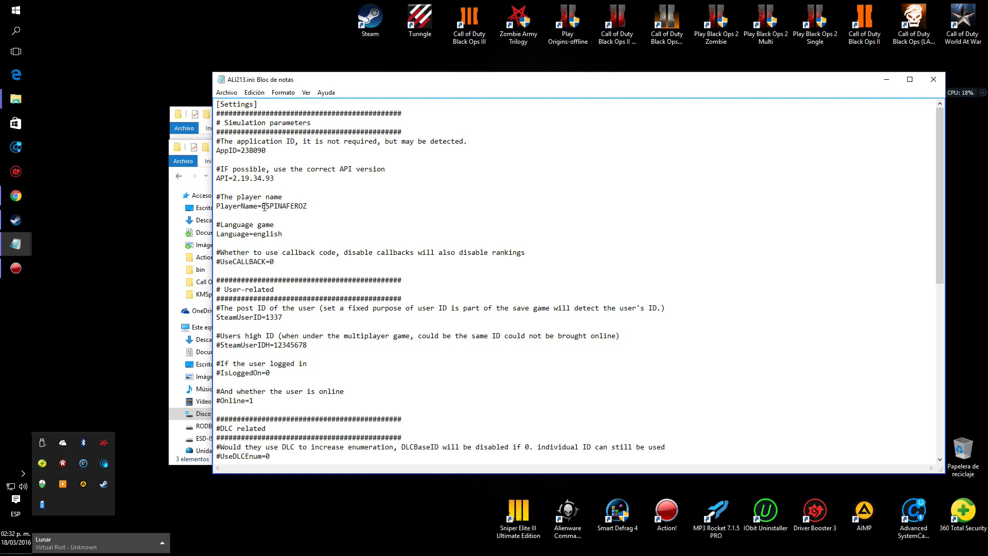
pyautogui.moveTo(263, 207); pyautogui.dragTo(309, 211)
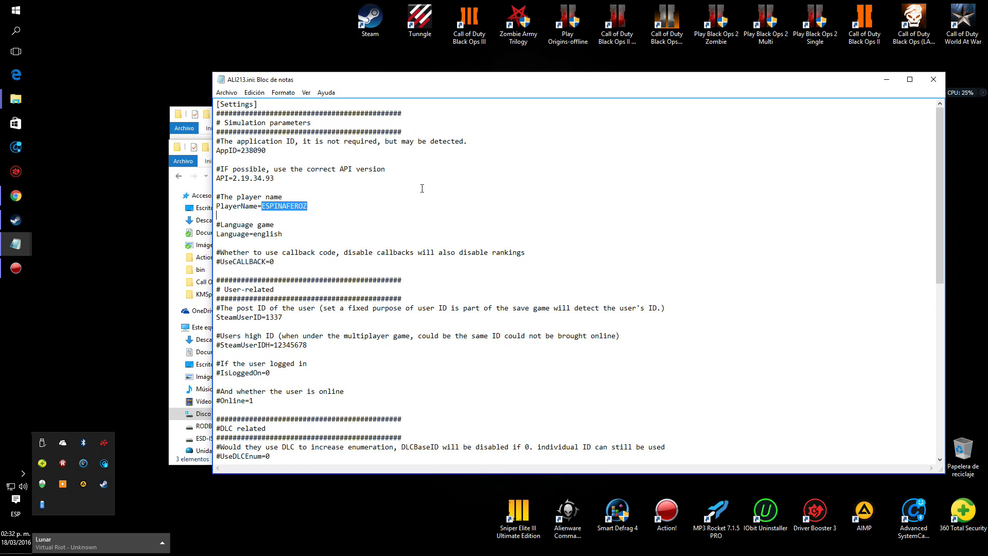
pyautogui.click(933, 81)
# Open the security properties of ALI213.ini and view the permissions of the Usuarios group
pyautogui.rightClick(305, 211)
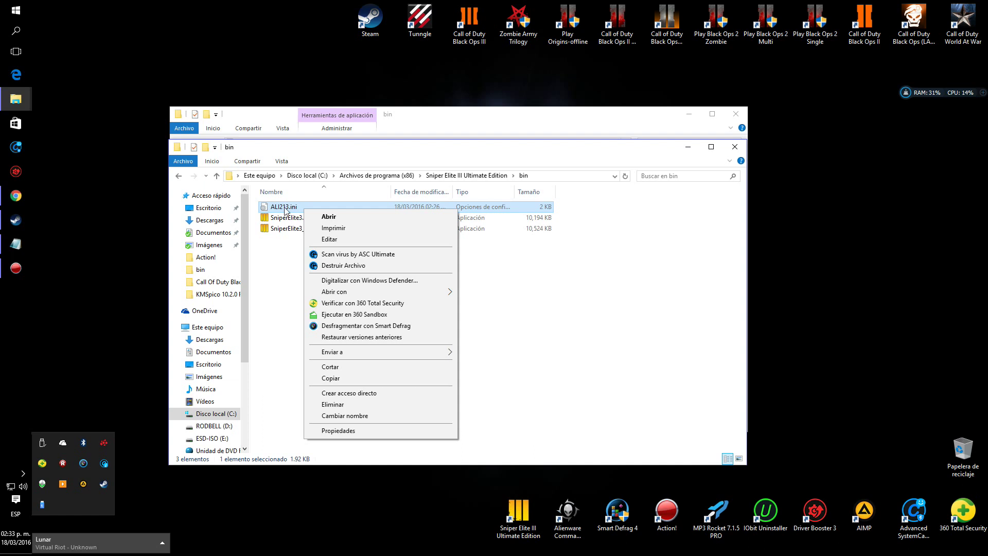
pyautogui.click(368, 435)
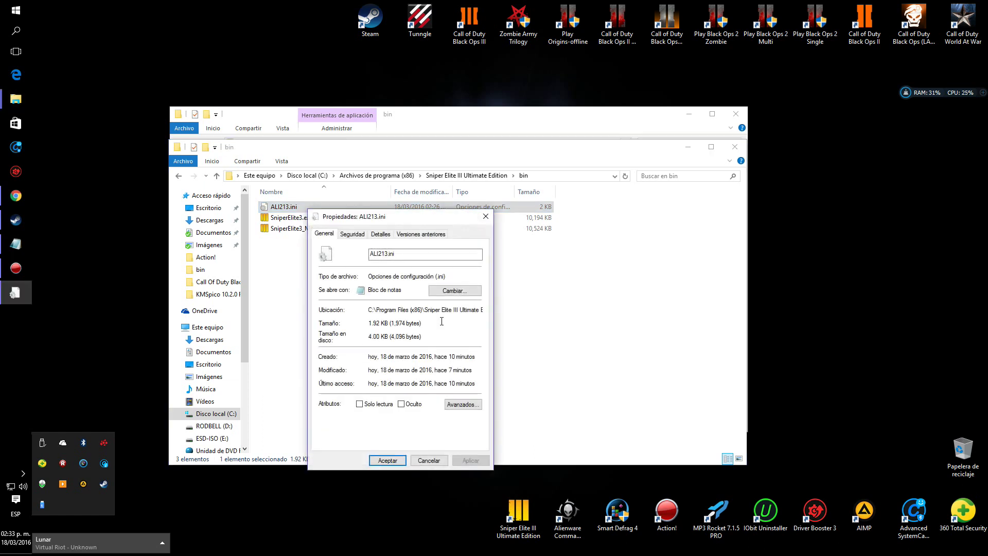
pyautogui.click(351, 234)
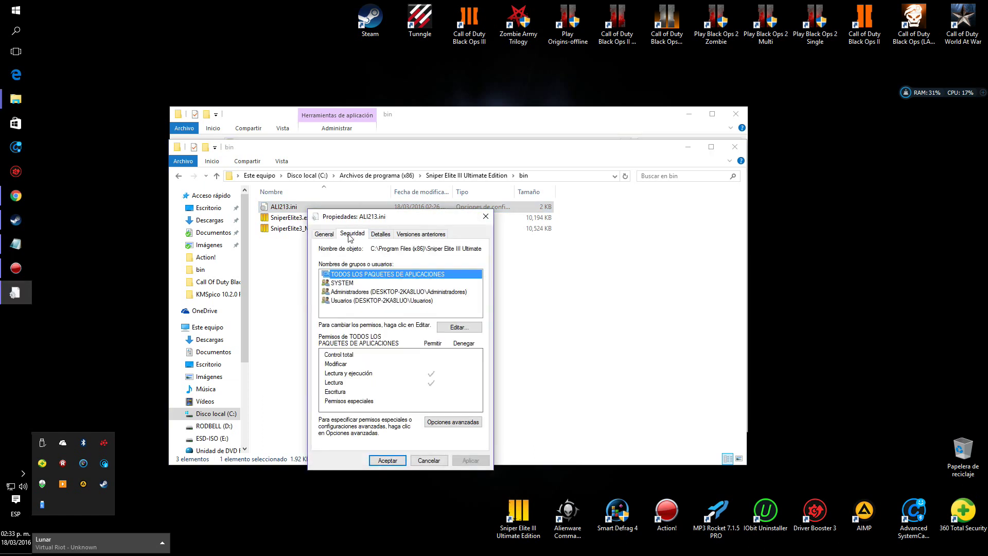
pyautogui.click(368, 303)
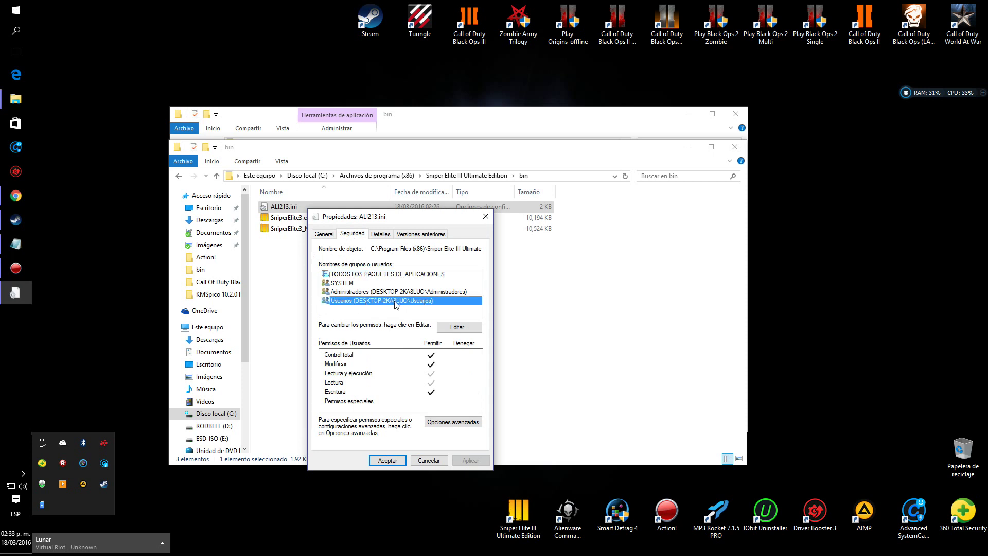
# Edit the permissions of ALI213.ini so that the Usuarios group is allowed Control total, and accept the permissions
pyautogui.click(466, 328)
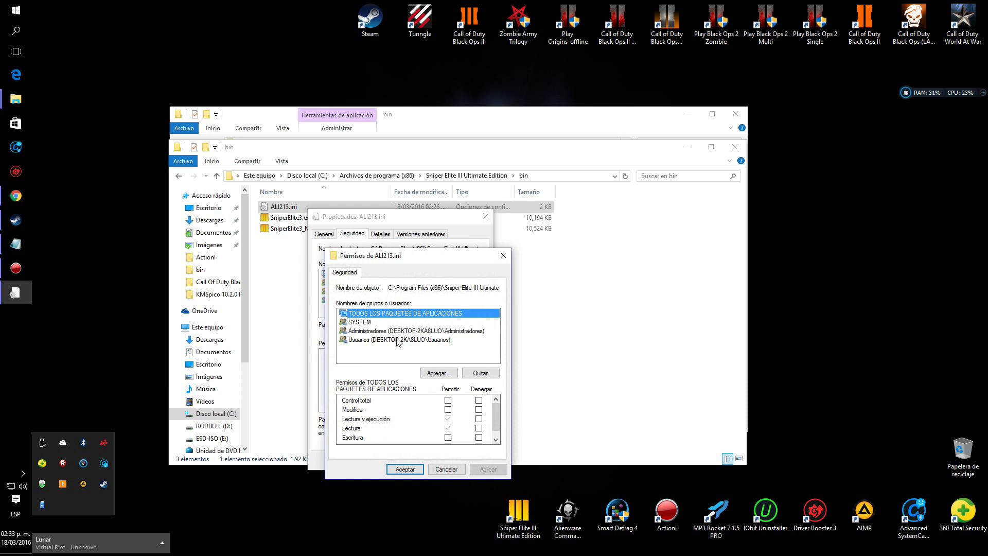
pyautogui.click(399, 340)
pyautogui.click(447, 400)
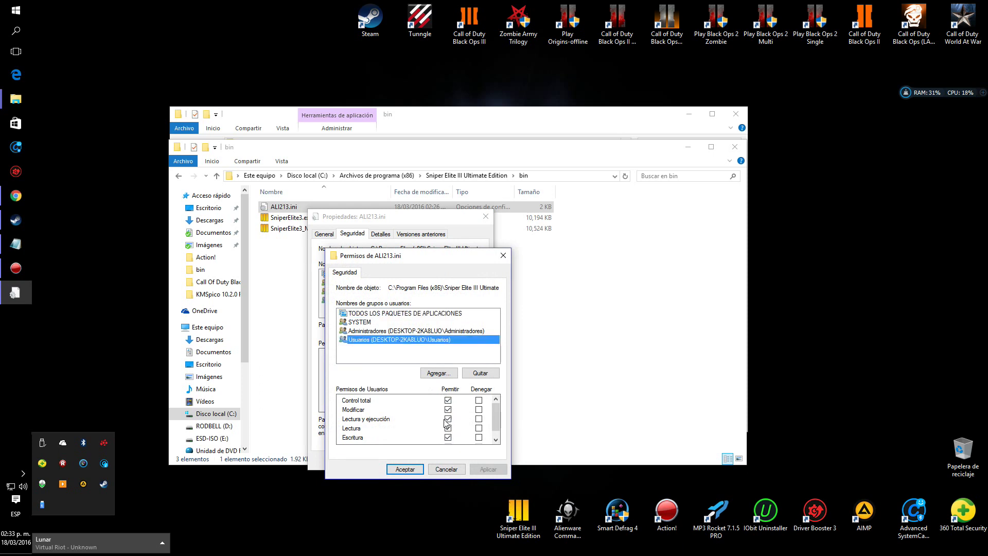
pyautogui.scroll(-1, 447, 420)
pyautogui.scroll(1, 447, 412)
pyautogui.click(405, 469)
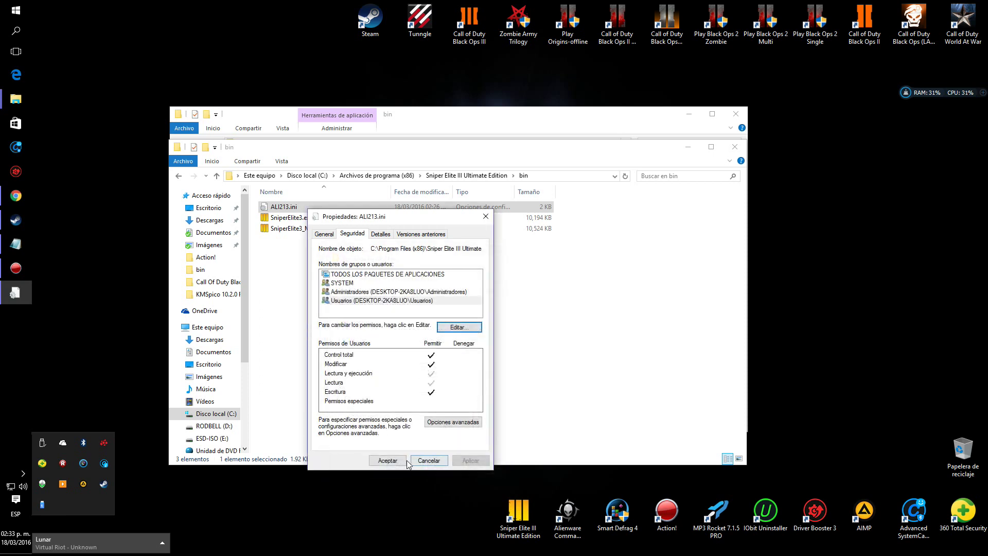
# Accept the ALI213.ini properties and minimize both bin folder windows to reveal the desktop
pyautogui.click(379, 460)
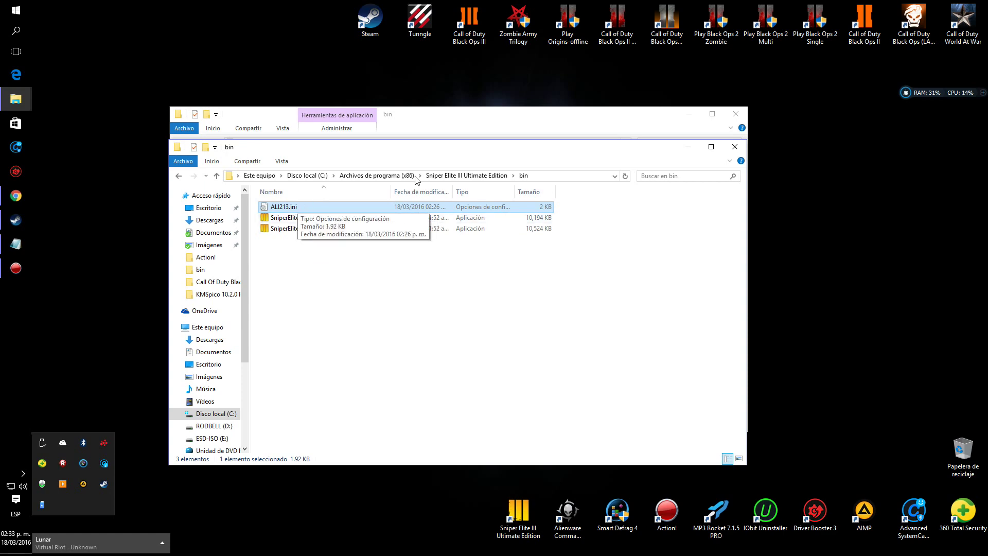
pyautogui.click(689, 118)
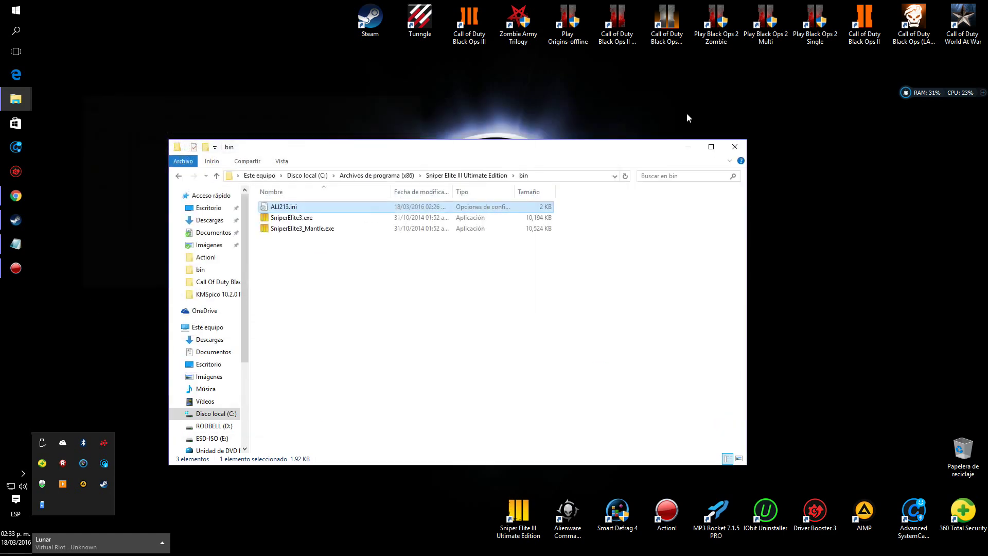
pyautogui.click(688, 147)
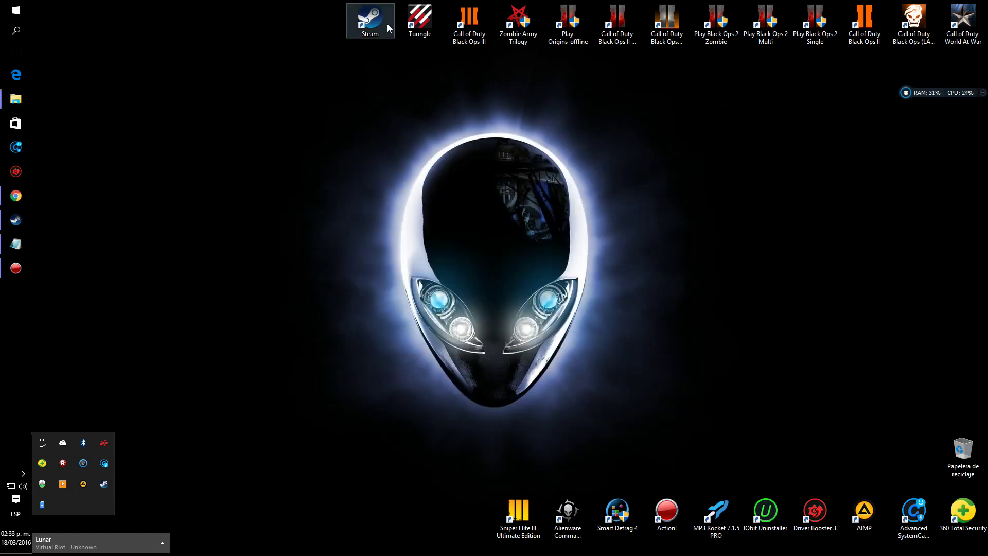
# Switch to Steam and open the list of games in the library
pyautogui.doubleClick(385, 22)
pyautogui.moveTo(339, 103)
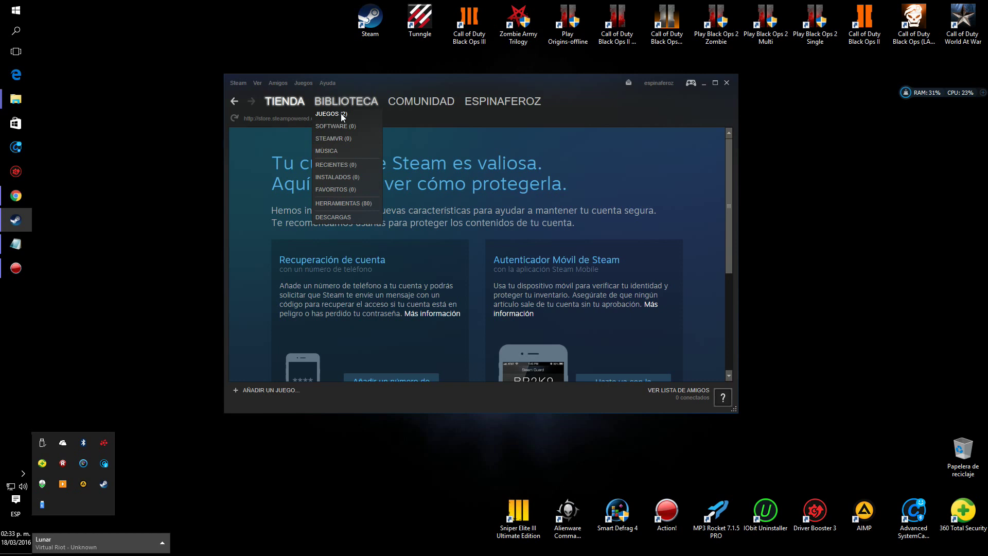
pyautogui.click(342, 114)
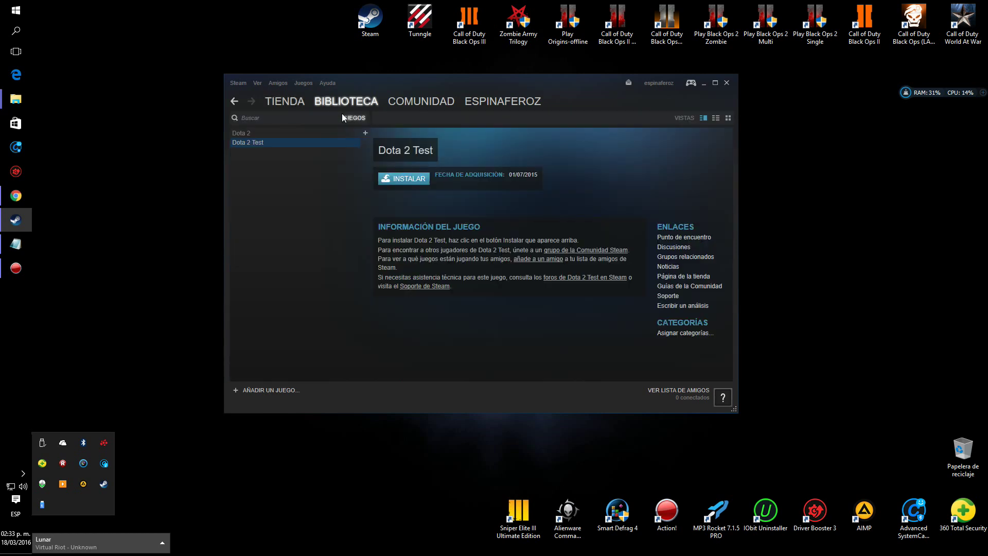
# Add Sniper Elite III Ultimate Edition to the Steam library as a non-Steam game
pyautogui.click(277, 390)
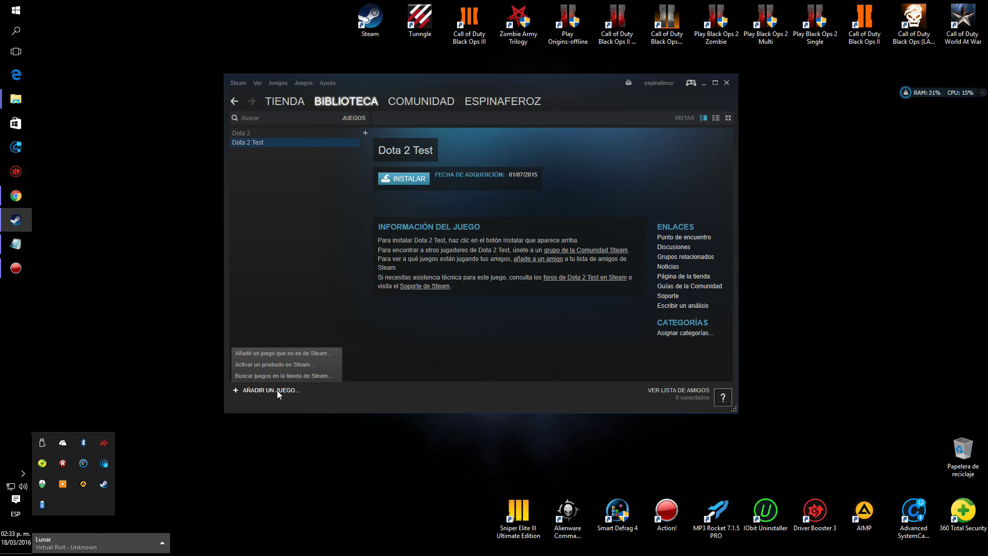
pyautogui.click(299, 354)
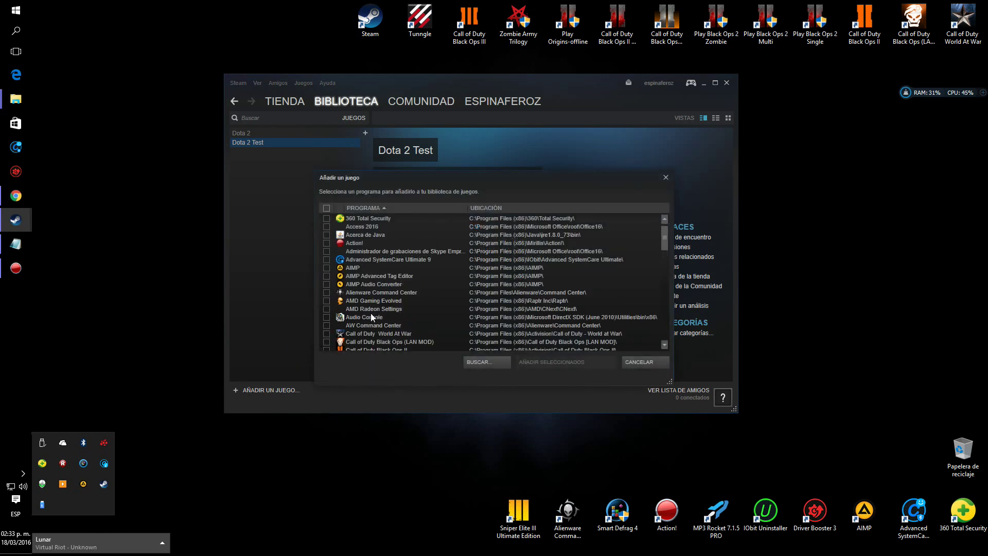
pyautogui.scroll(-5, 371, 313)
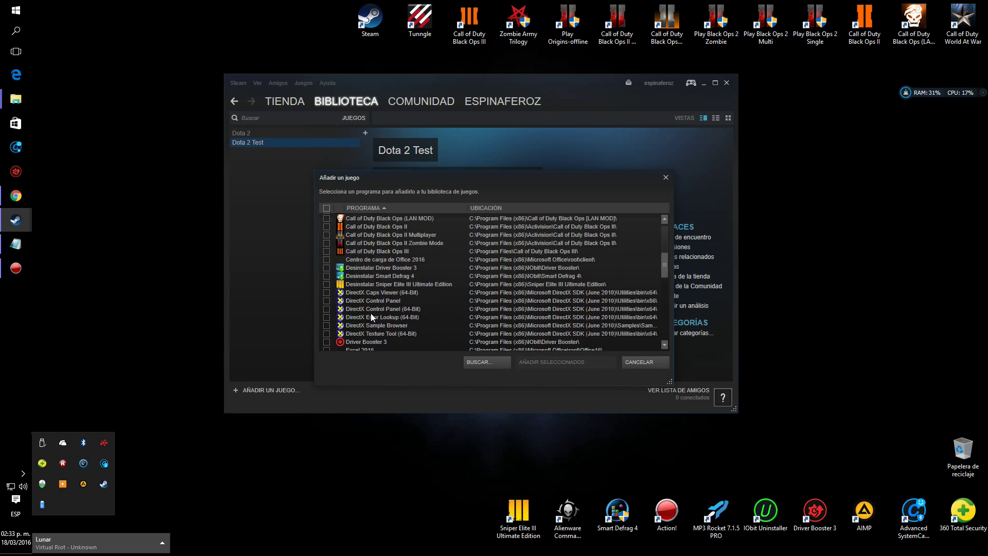
pyautogui.scroll(-10, 370, 317)
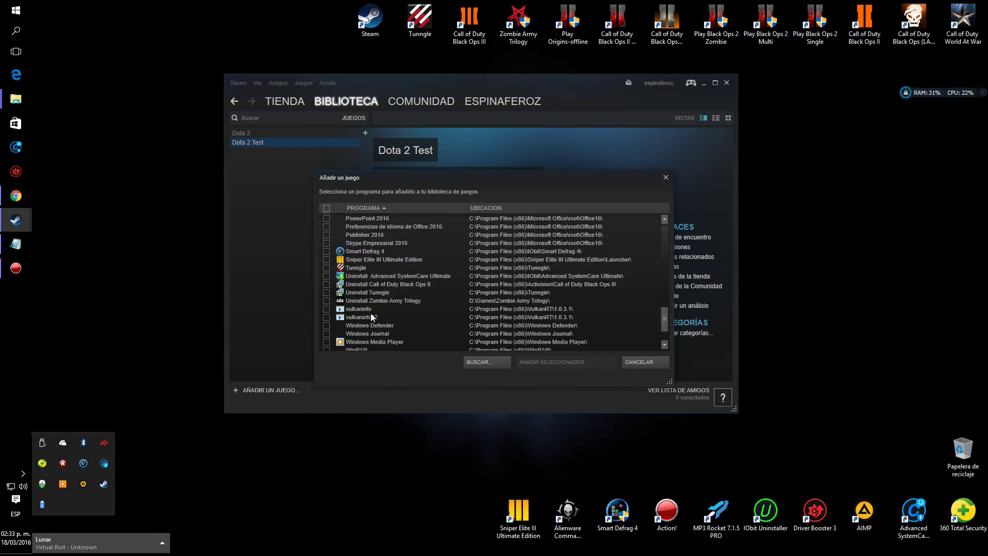
pyautogui.click(327, 260)
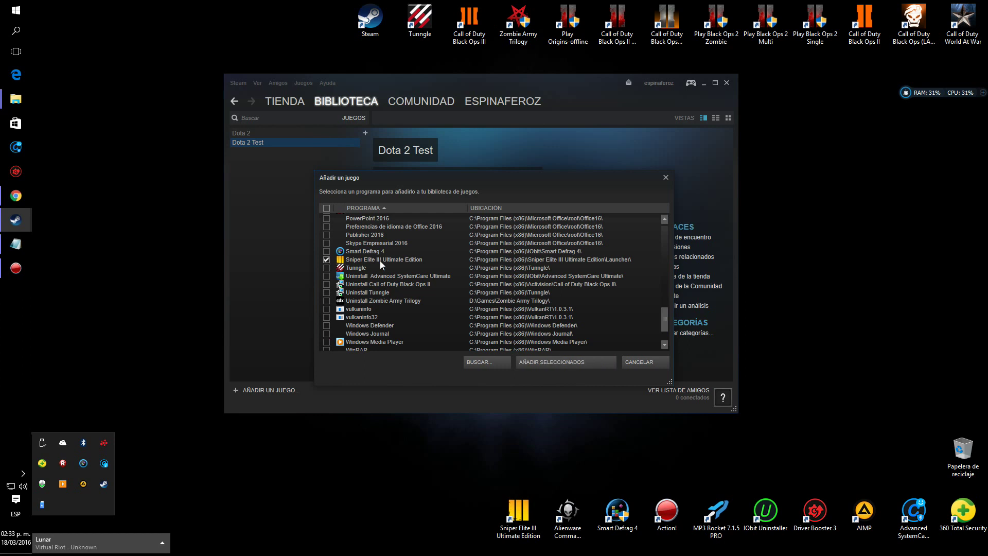
pyautogui.click(546, 363)
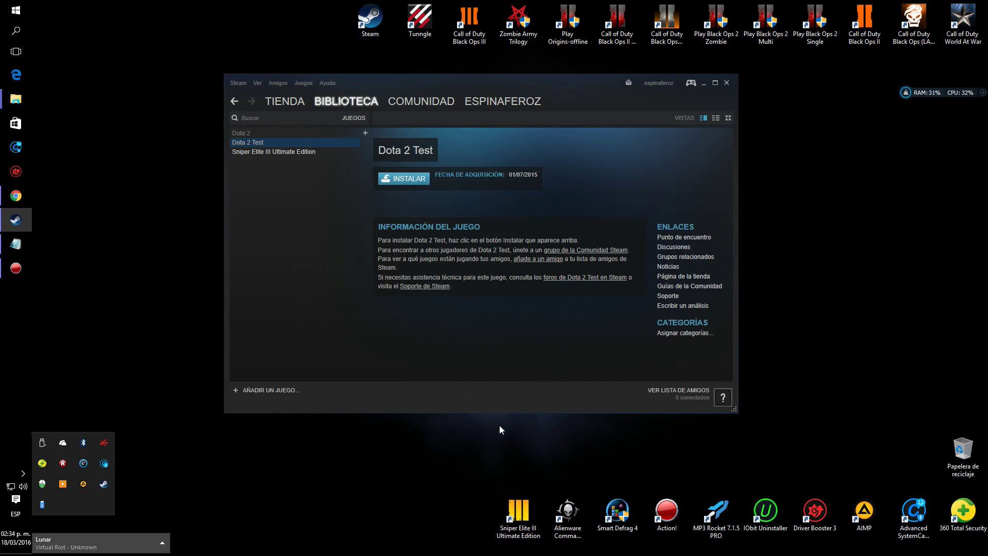
# Check in the compatibility properties of the Sniper Elite III desktop shortcut whether it runs as administrator, and accept
pyautogui.rightClick(522, 518)
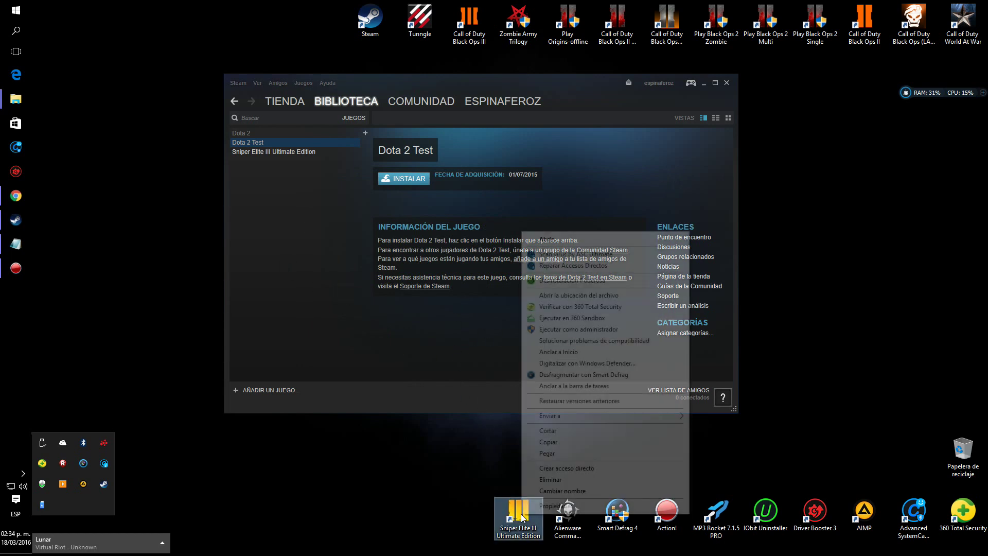
pyautogui.click(532, 508)
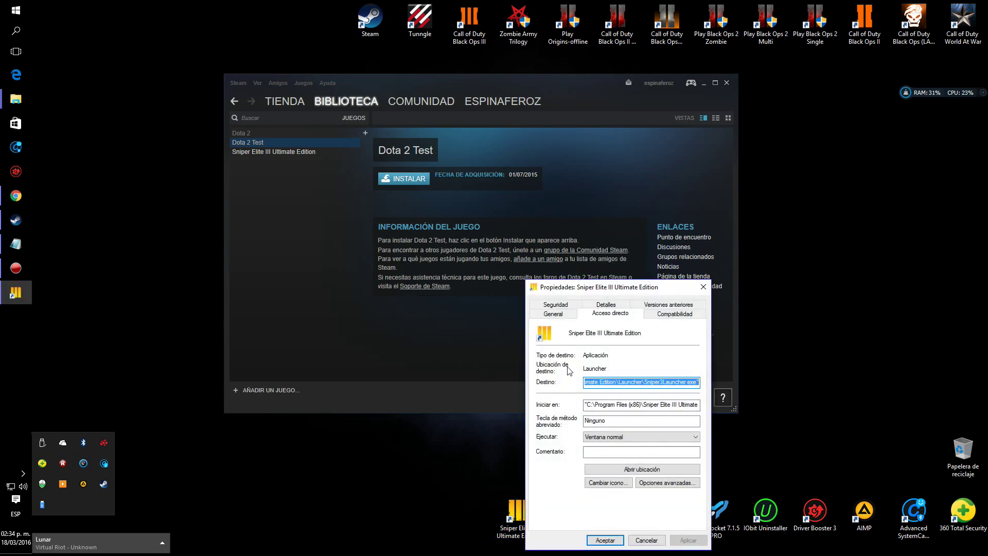
pyautogui.click(556, 305)
pyautogui.click(603, 314)
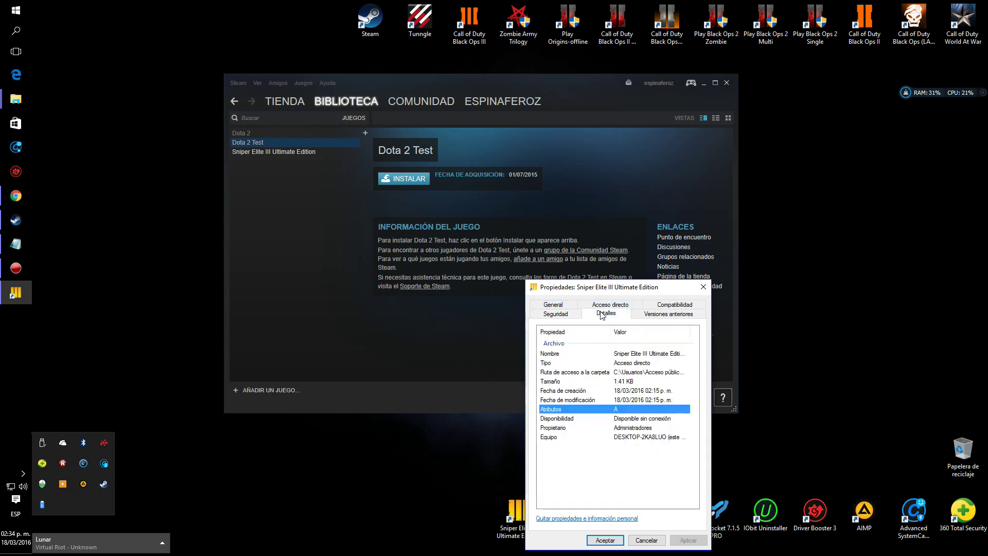
pyautogui.click(650, 314)
pyautogui.click(656, 306)
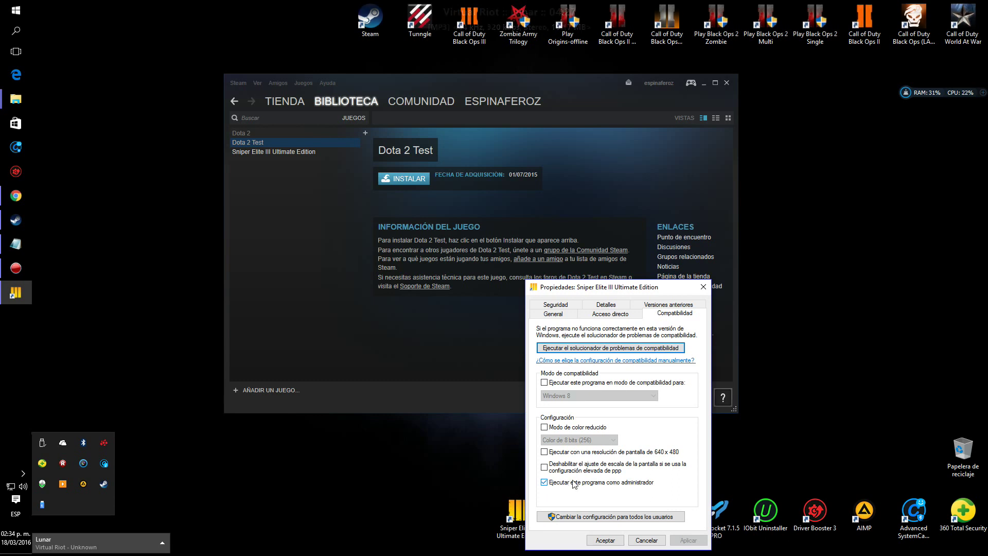
pyautogui.click(606, 540)
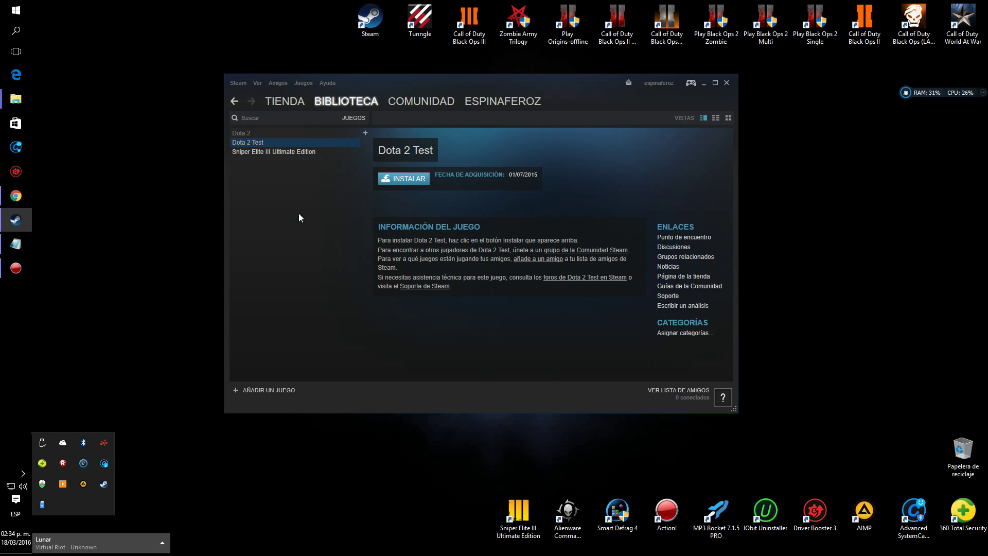
# Launch Sniper Elite III Ultimate Edition from the Steam library and allow Sniper3Launcher.exe to make changes to the PC
pyautogui.click(273, 151)
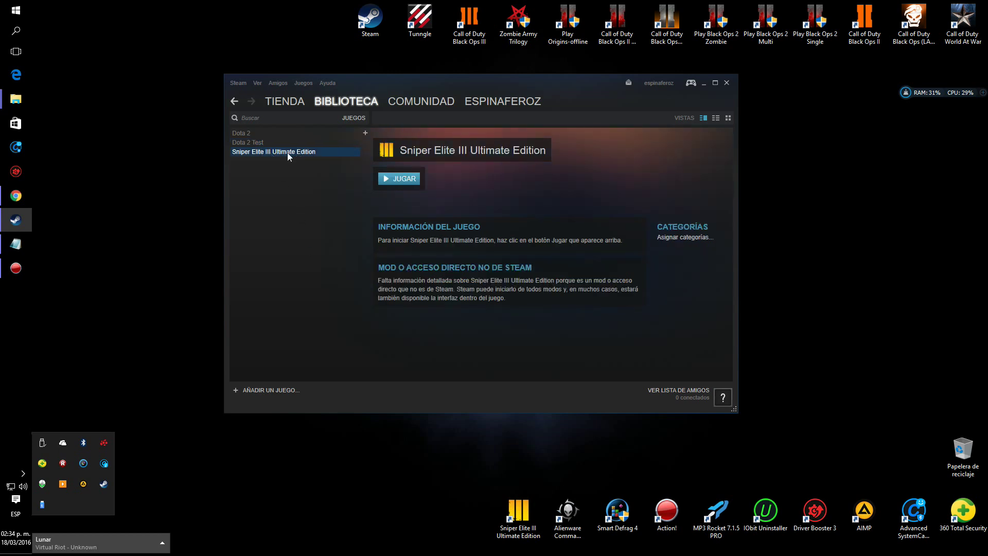
pyautogui.click(413, 178)
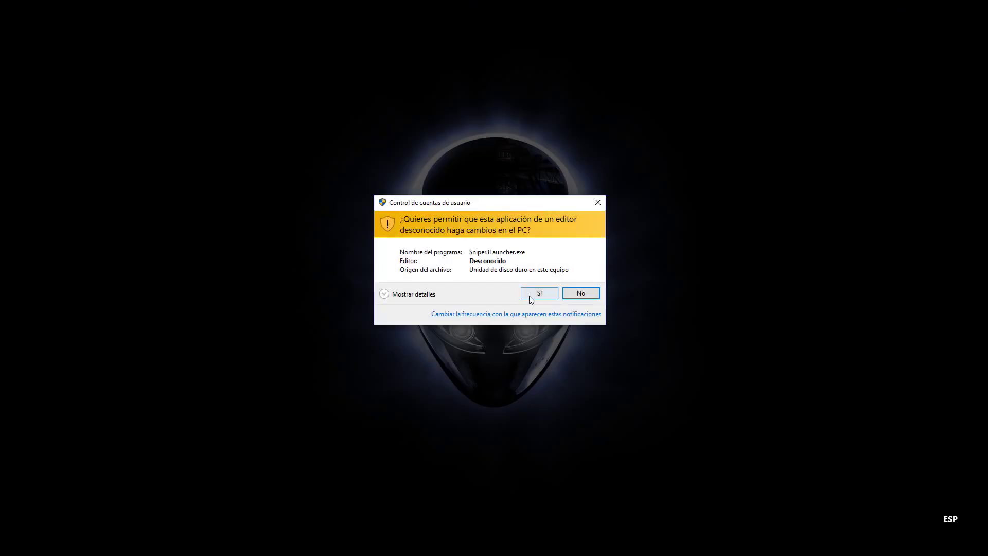
pyautogui.click(531, 295)
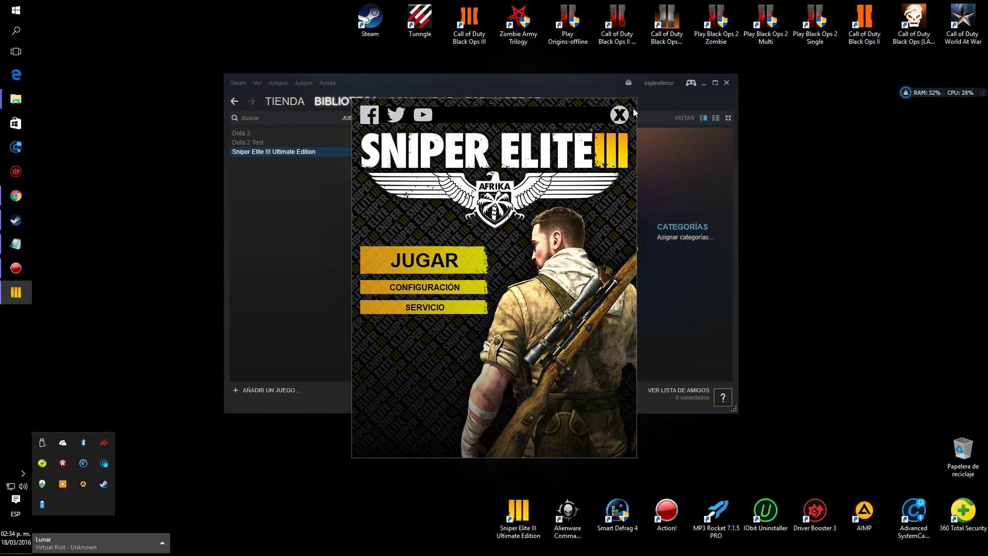
# Enable Reducir retraso del ratón in the launcher's configuration, accept the options and start the game
pyautogui.click(424, 290)
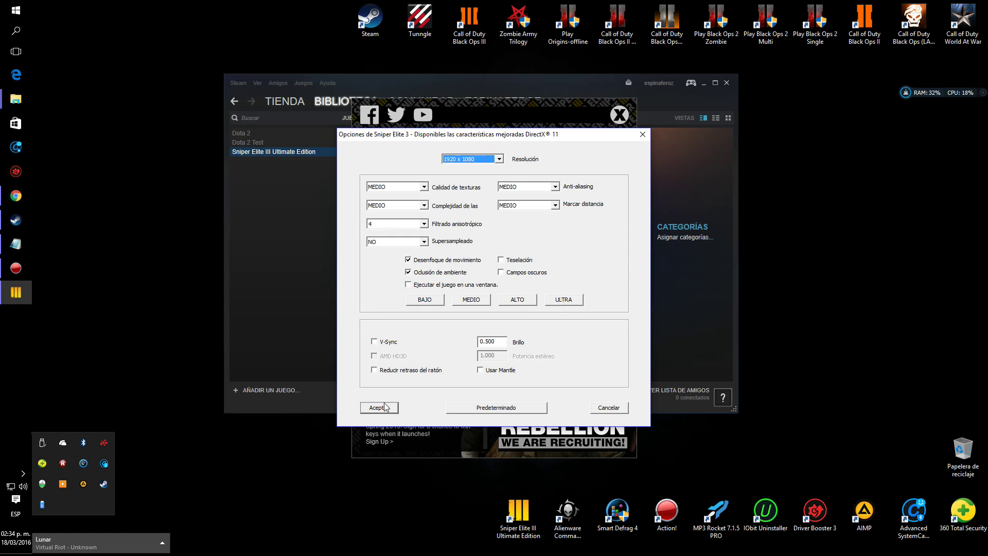
pyautogui.click(375, 370)
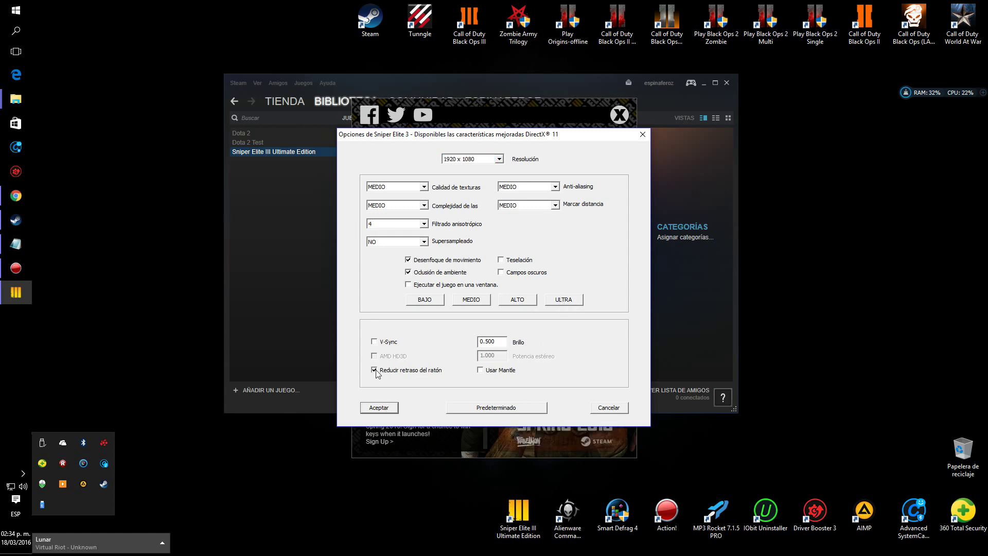
pyautogui.click(381, 407)
pyautogui.click(447, 265)
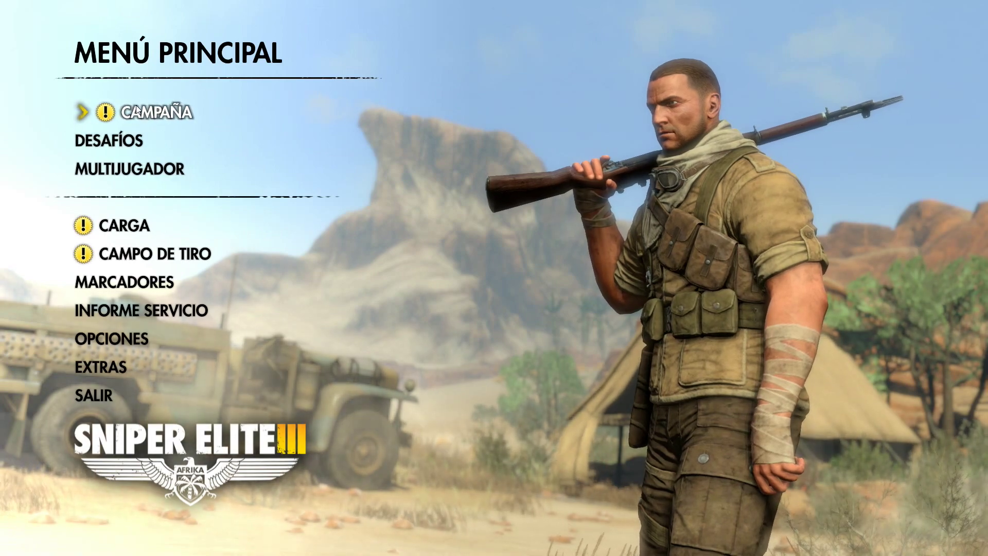
# View the options of the Campaña and Desafíos menus, returning to the main menu after each
pyautogui.click(136, 106)
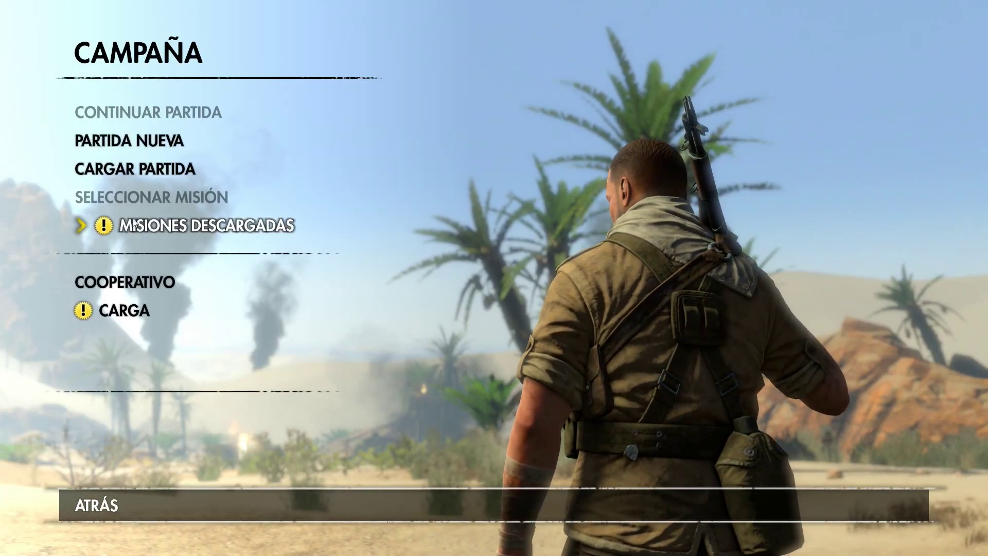
pyautogui.press('Escape')
pyautogui.click(132, 137)
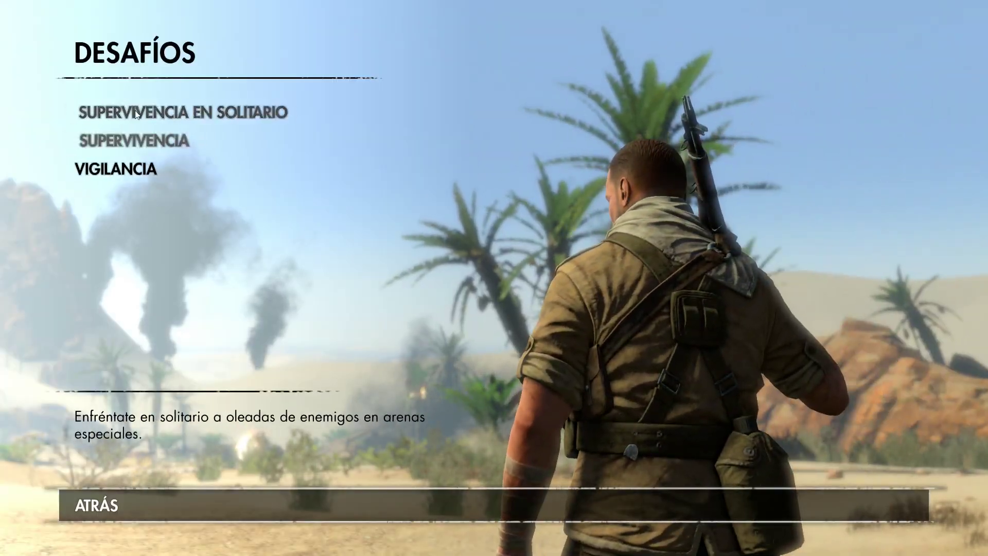
pyautogui.press('Escape')
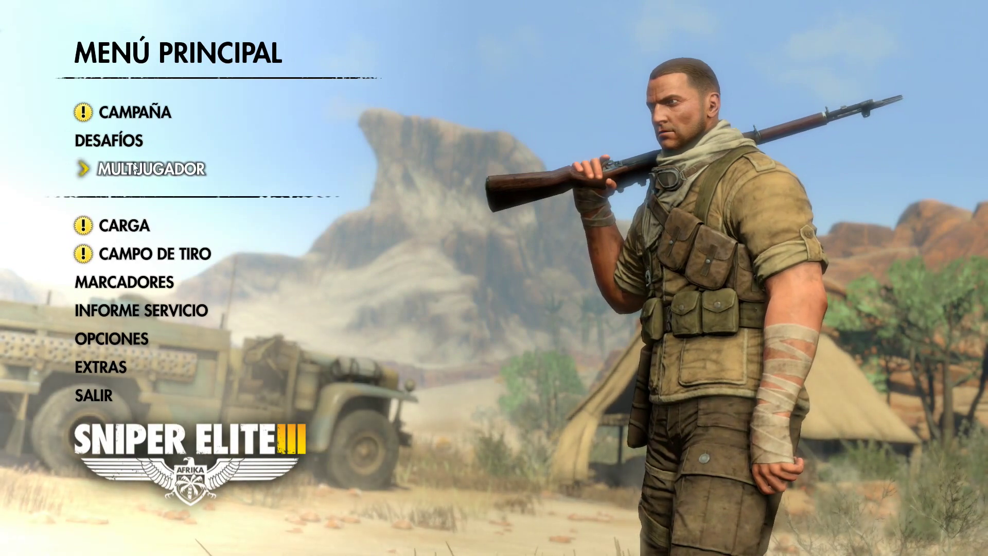
# Open the Multijugador server browser, refresh the server list several times and return to the main menu
pyautogui.click(128, 170)
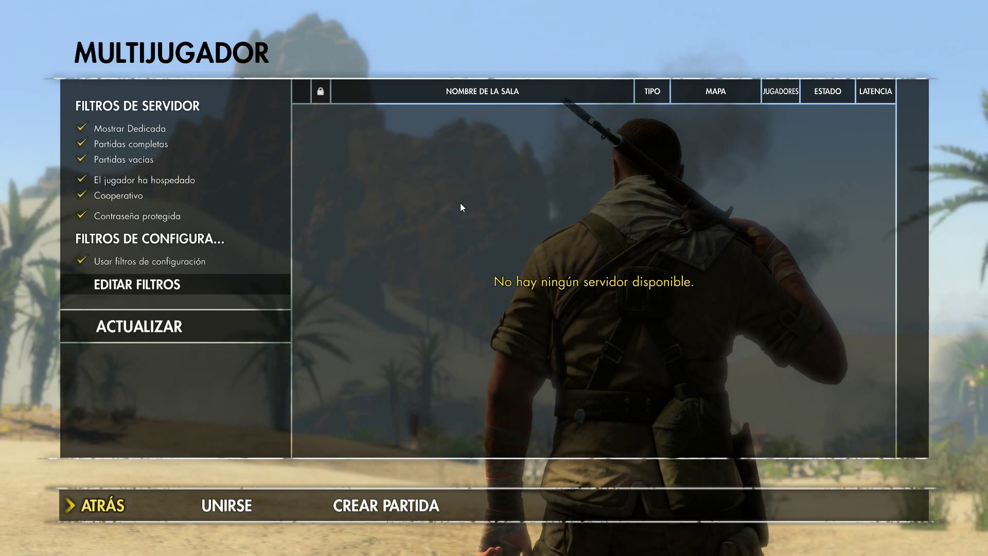
pyautogui.click(152, 328)
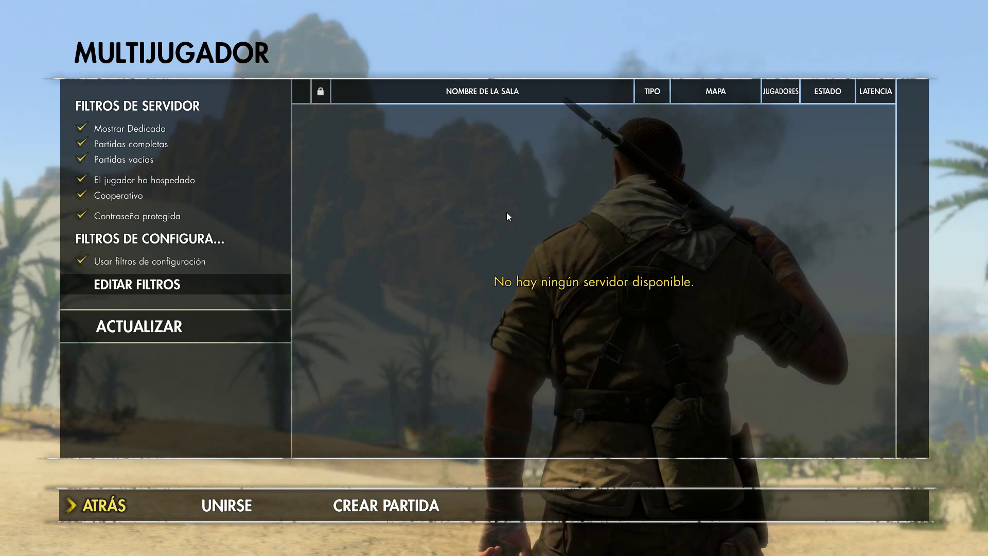
pyautogui.click(180, 329)
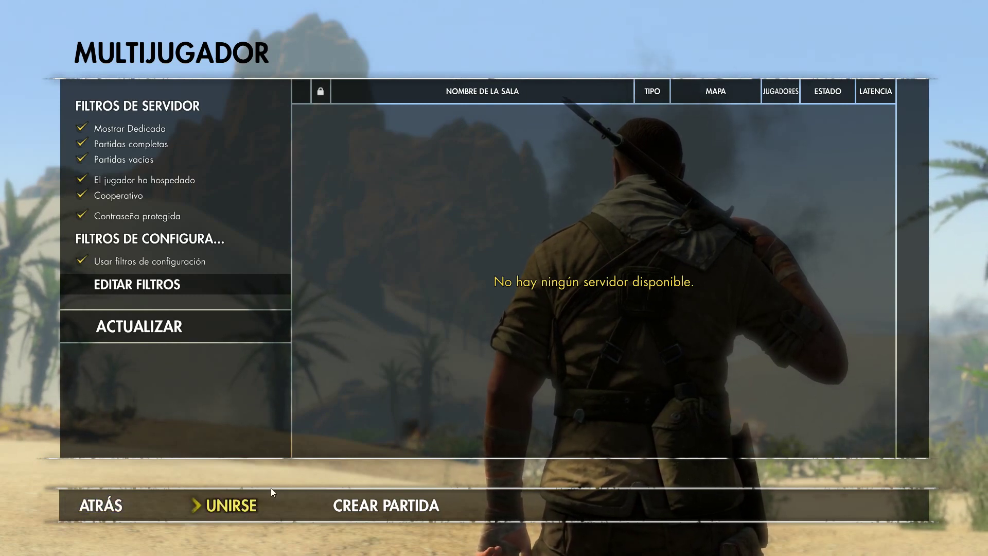
pyautogui.click(161, 330)
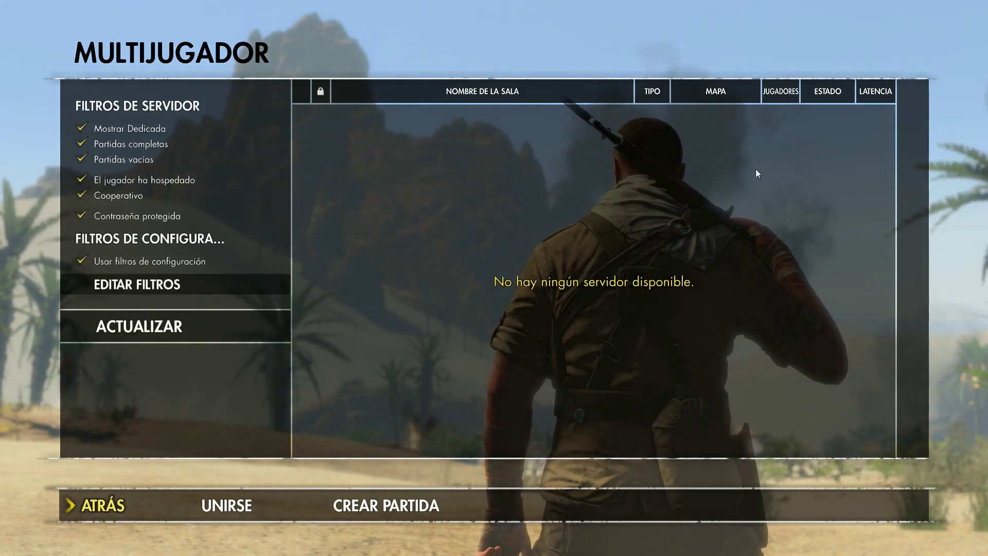
pyautogui.click(109, 503)
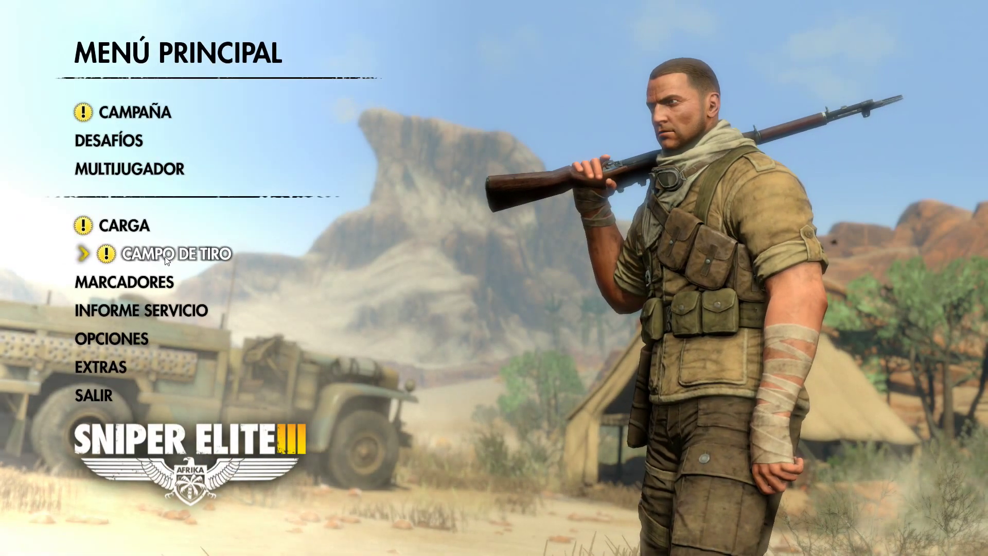
# Open the campaign's Misiones descargadas list and view the summary of En el vientre de la bestia
pyautogui.click(159, 119)
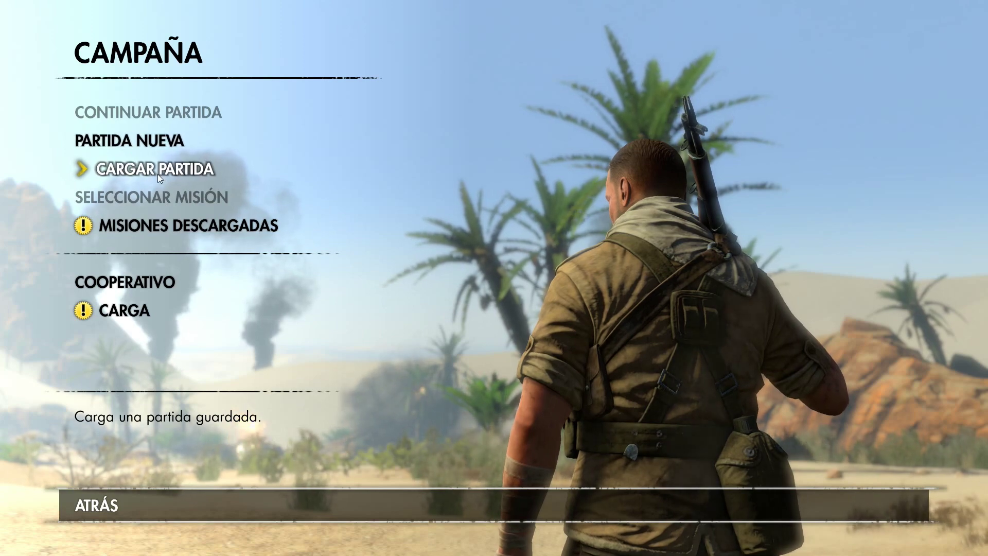
pyautogui.click(171, 230)
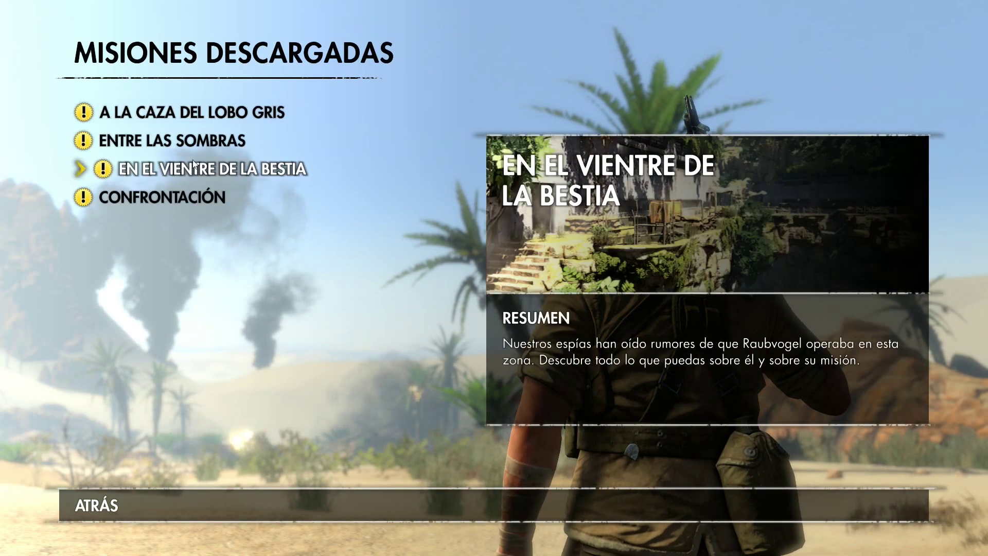